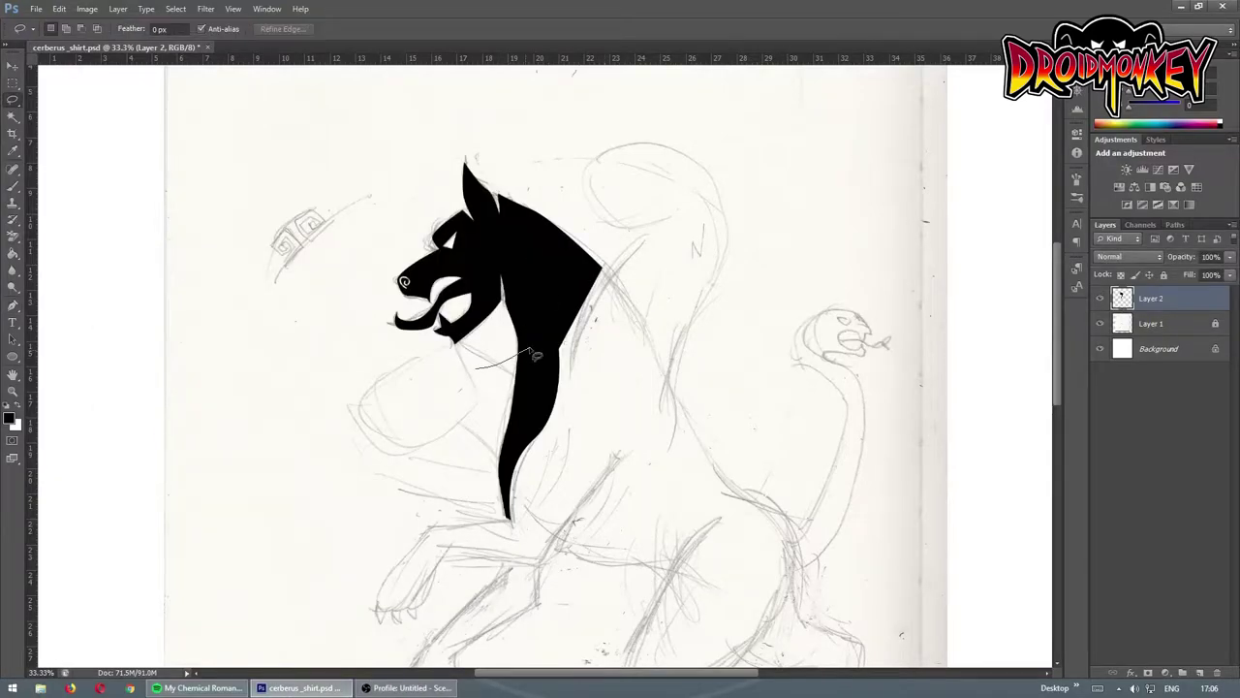
Copy the dog head to a new layer, move it down and rotate it into a second head.
key("ctrl+j")
key("v")
left_click_drag(522, 396, 493, 575)
key("ctrl+t")
left_click_drag(349, 407, 368, 426)
key("Return")
Duplicate the head again and place the third head at the upper right.
key("ctrl+j")
key("ctrl+t")
mouse_move(535, 408)
left_mouse_down()
mouse_move(692, 381)
mouse_move(678, 290)
left_mouse_up()
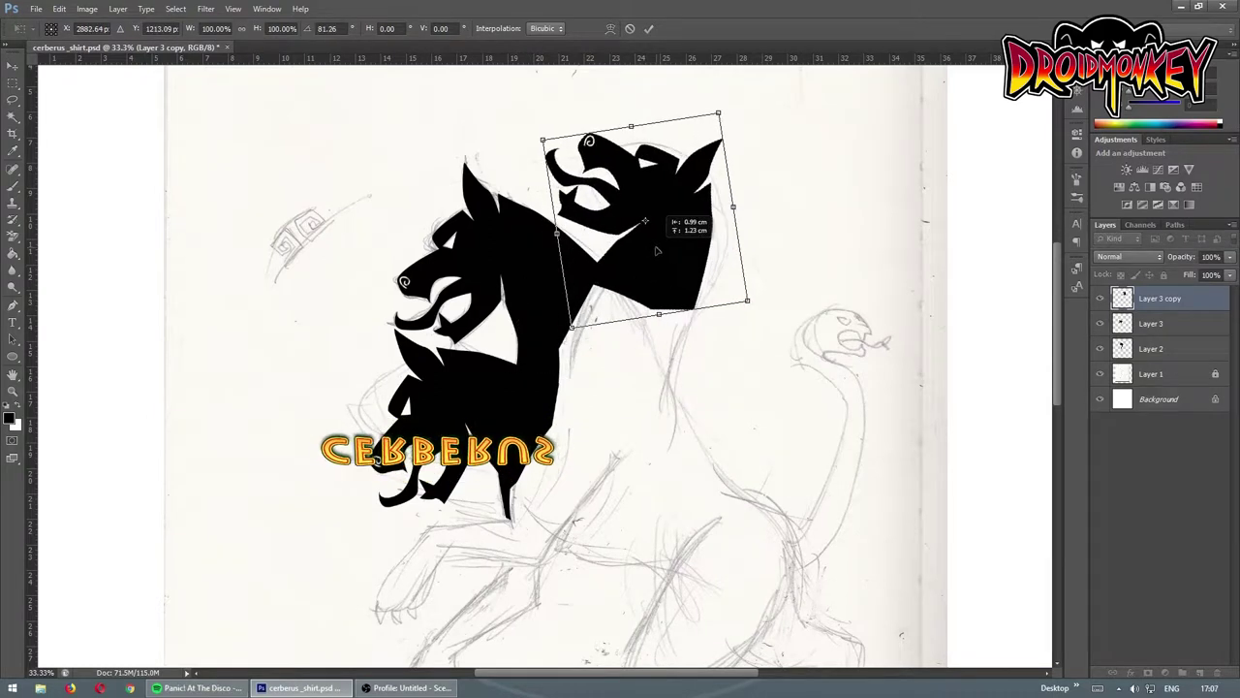
key("Return")
Trace a Pen path around the neck gap and fill it with black.
key("p")
left_click(710, 185)
left_click(693, 310)
left_click(669, 389)
left_click(572, 418)
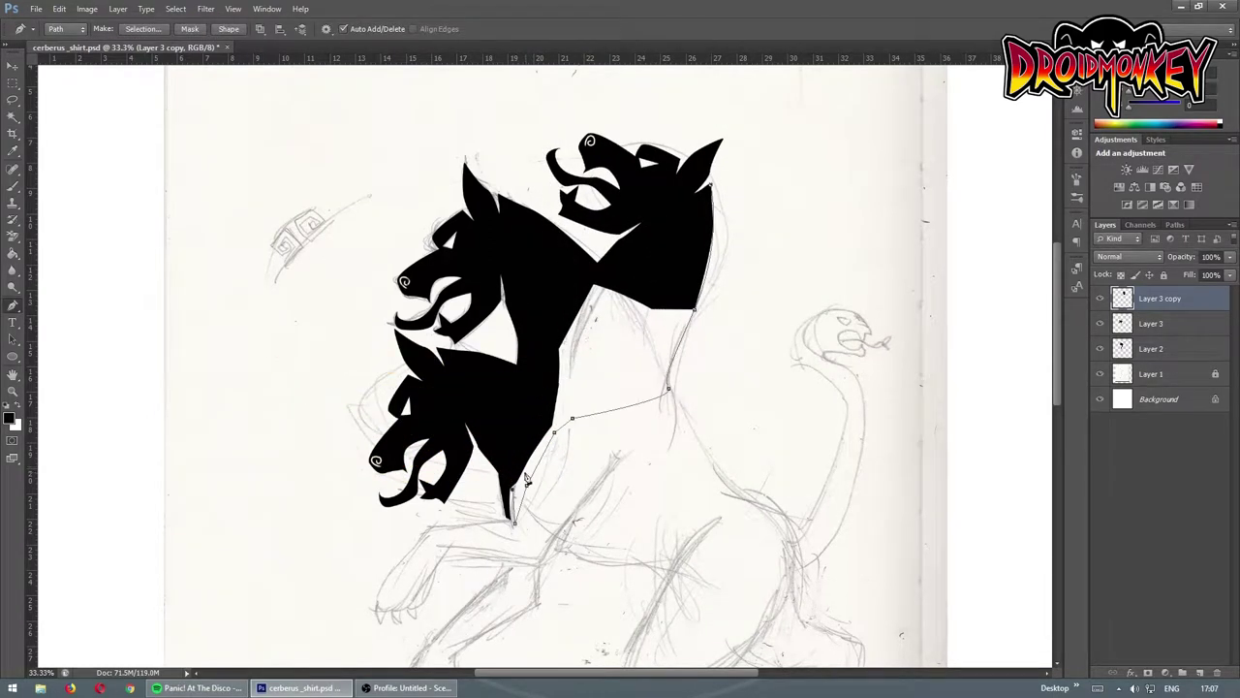
right_click(706, 242)
left_click(742, 332)
key("Return")
Adjust the second head's layer, then merge the head layers into Layer 2.
left_click(1152, 323)
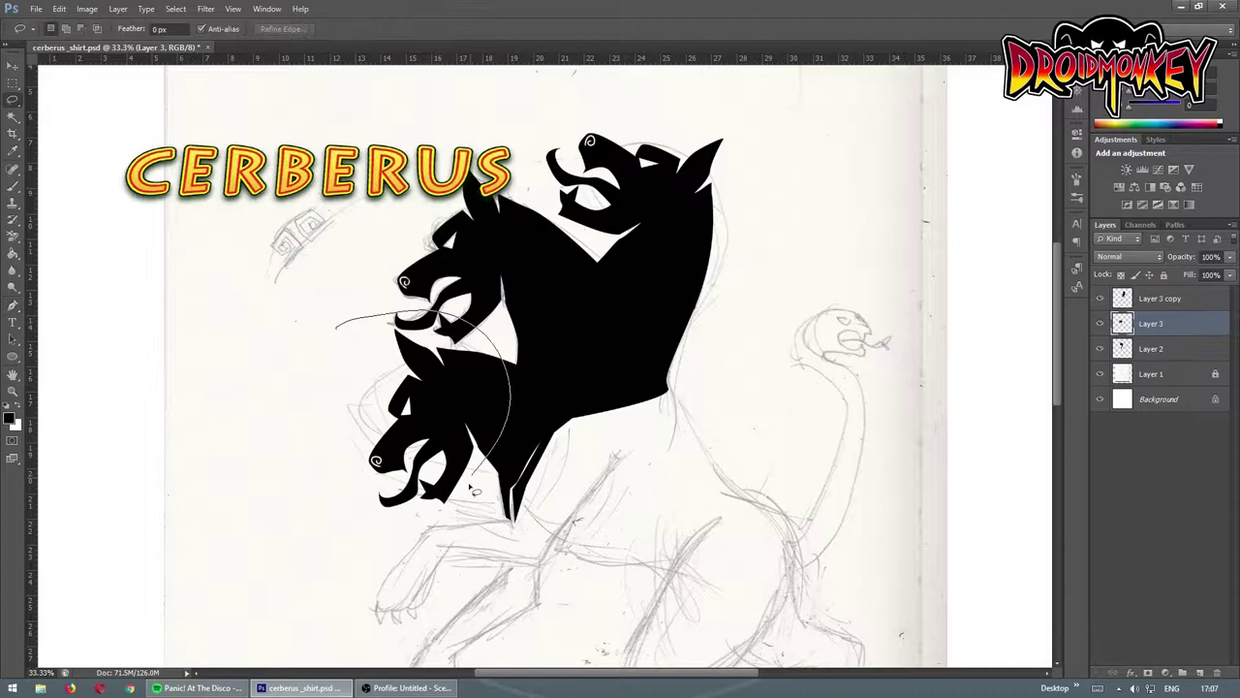
key("ctrl+t")
key("Return")
key("ctrl+e")
key("ctrl+e")
Trace a Pen path around the Cerberus body, belly and hip.
scroll(678, 388, "down", 5)
left_click(688, 215)
left_click_drag(793, 320, 803, 357)
left_click(780, 407)
left_click(678, 374)
left_click(562, 345)
left_click(635, 205)
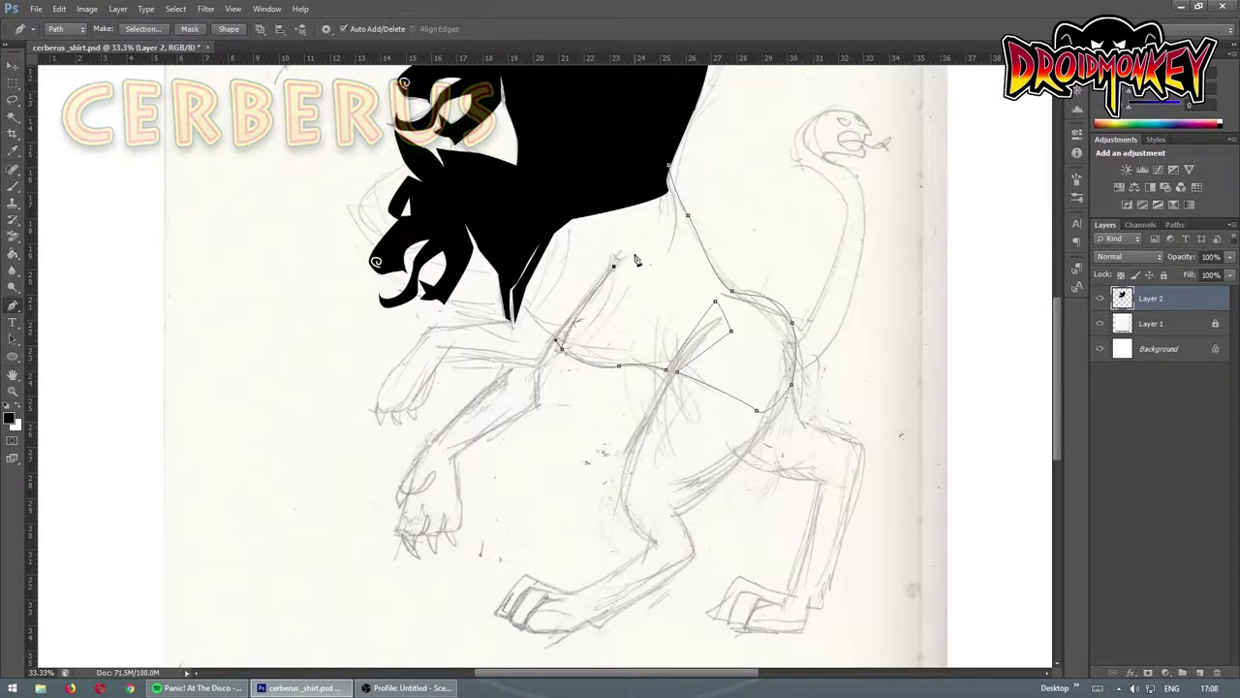
left_click(669, 167)
left_click(613, 263)
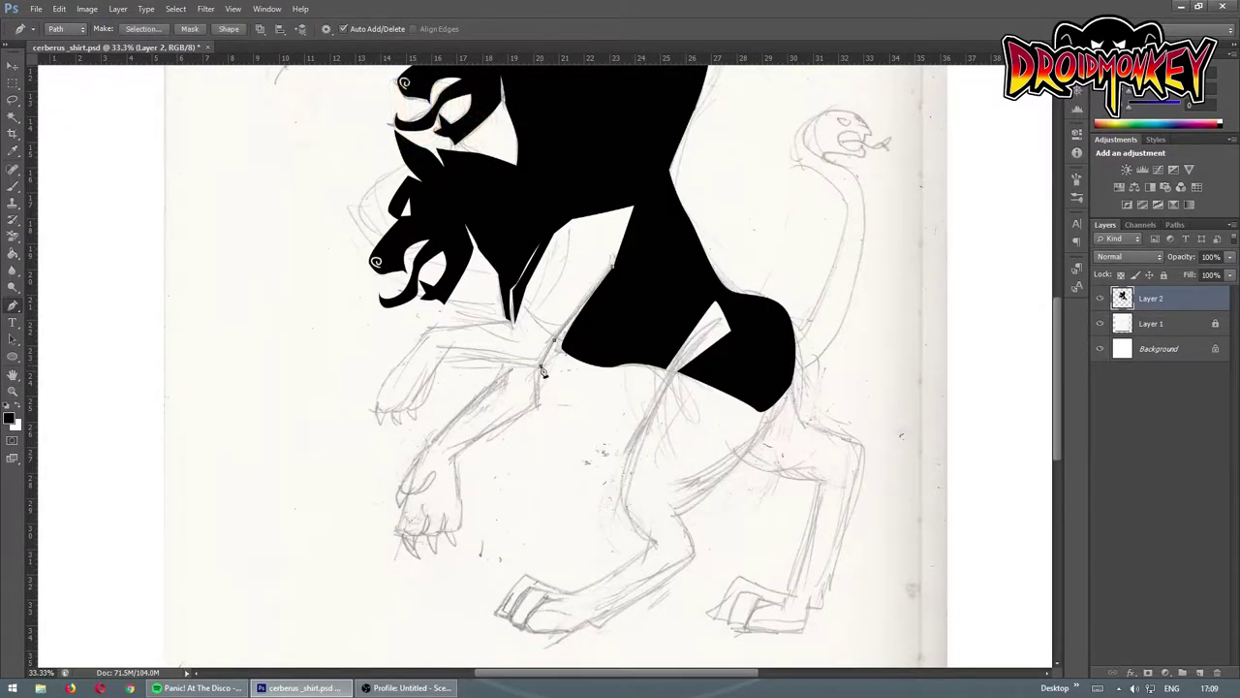
Fill both front leg paths with black and remove the leftover outlines.
left_click(379, 408)
key("ctrl+Return")
key("alt+BackSpace")
key("ctrl+d")
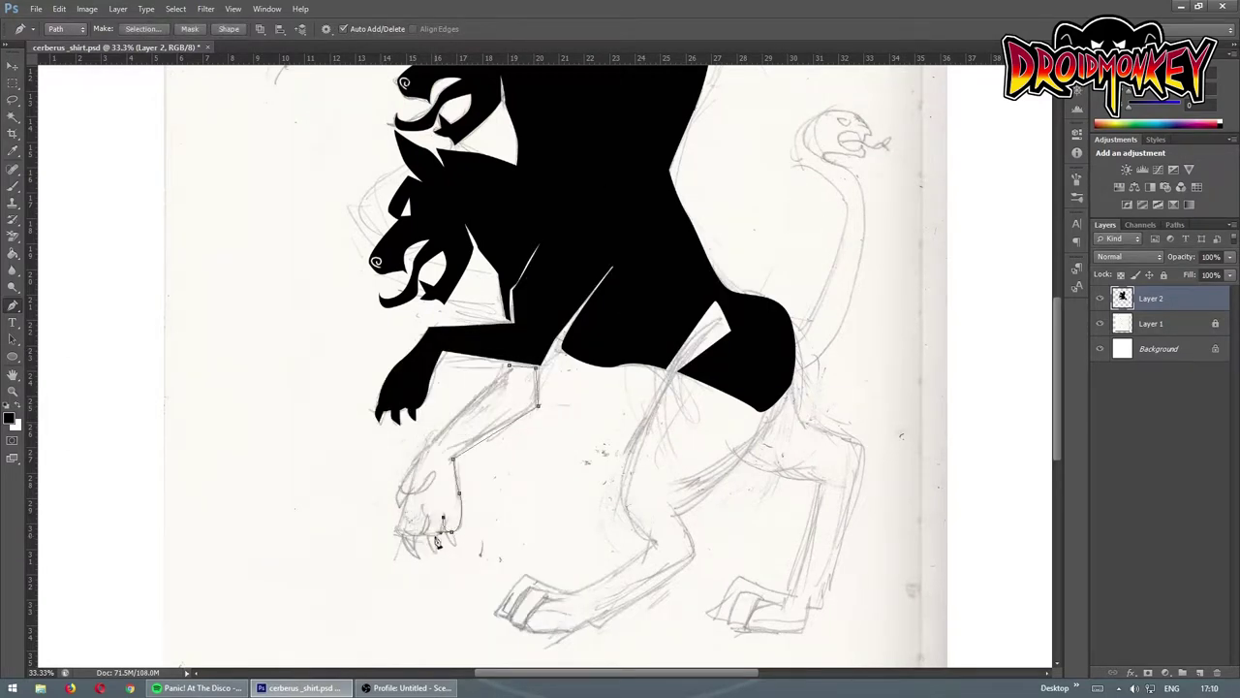
left_click(509, 368)
key("ctrl+Return")
key("alt+BackSpace")
key("ctrl+d")
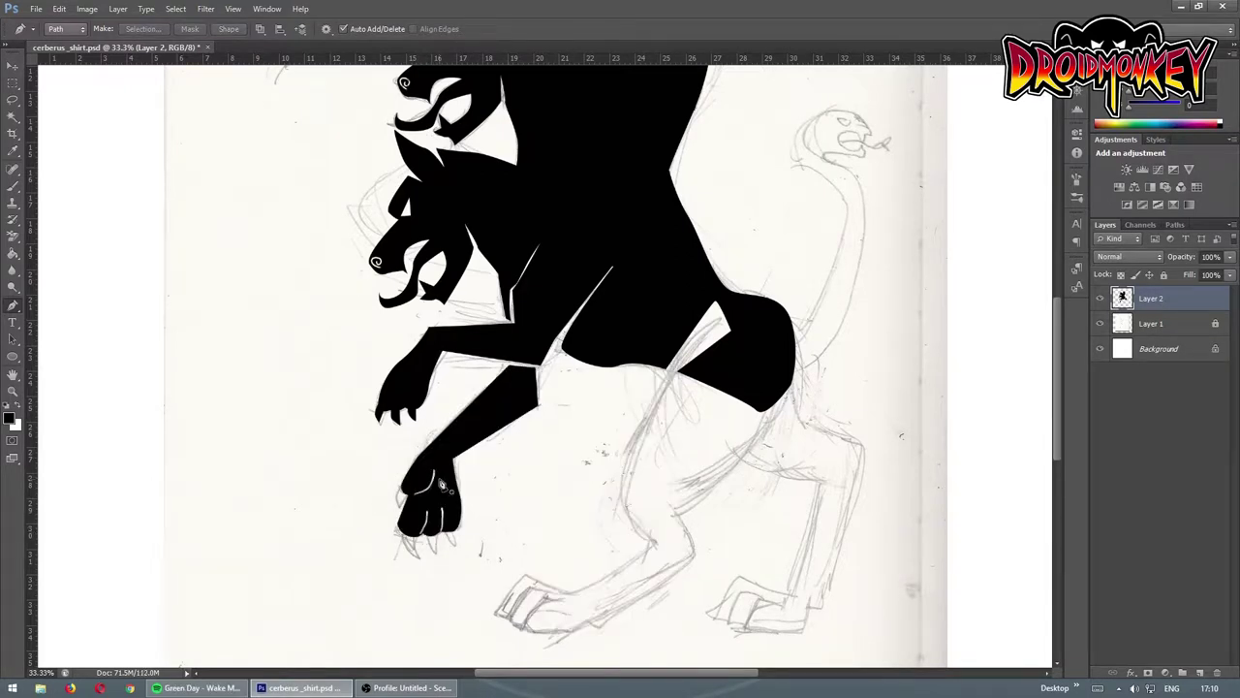
Close the paw-bottom path, fill it black and remove the path.
left_click(431, 548)
key("ctrl+Return")
key("alt+BackSpace")
key("ctrl+d")
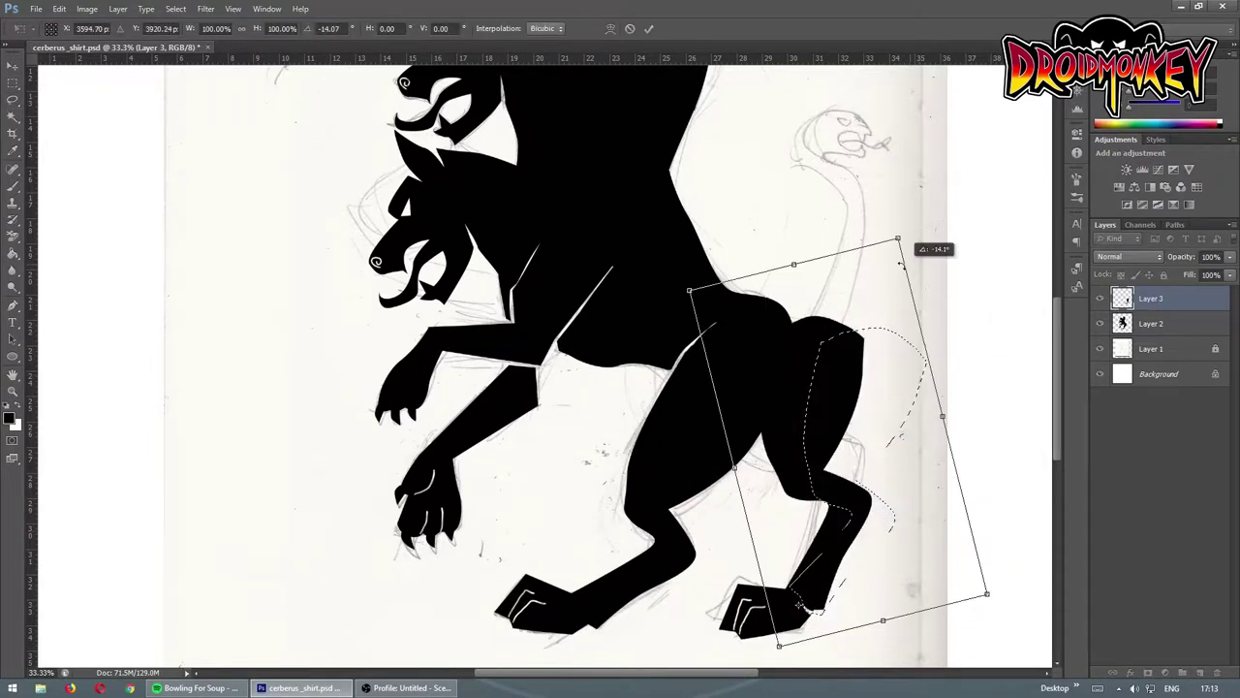
Nudge the hind legs left and up into position.
key("v")
mouse_move(789, 300)
left_mouse_down()
mouse_move(776, 293)
mouse_move(833, 295)
left_mouse_up()
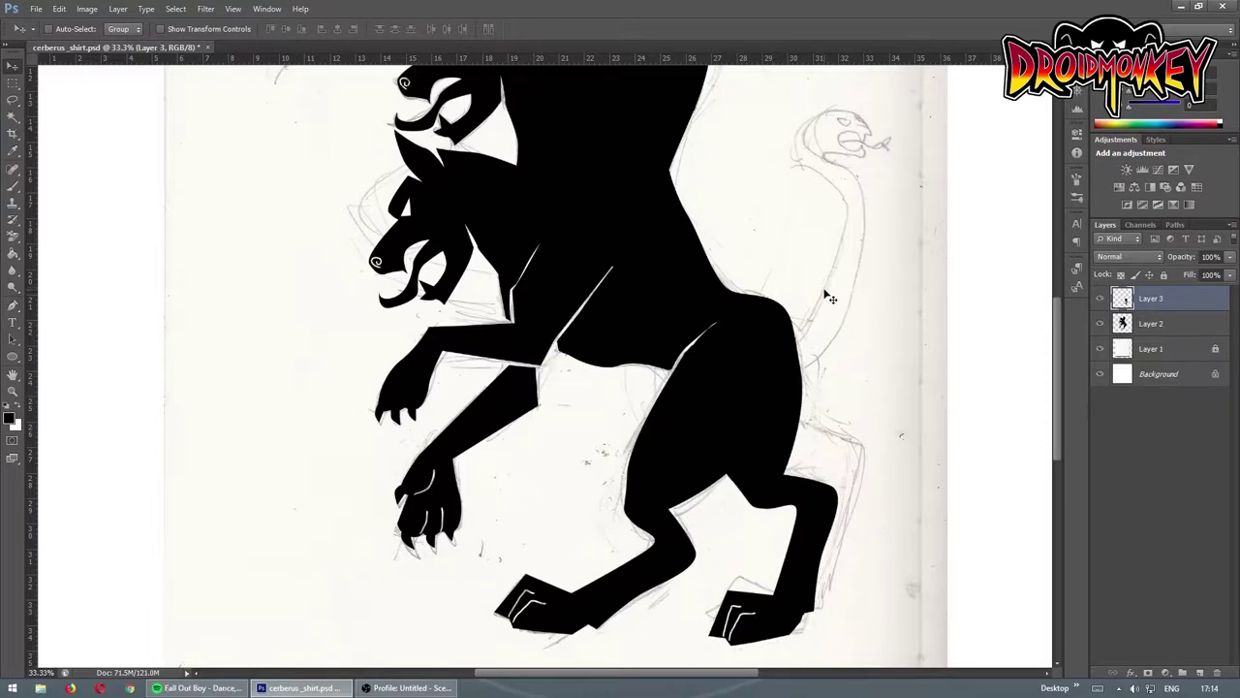
scroll(832, 298, "up", 3)
Fill the traced tail path with black and discard the leftover tail-tip path.
key("p")
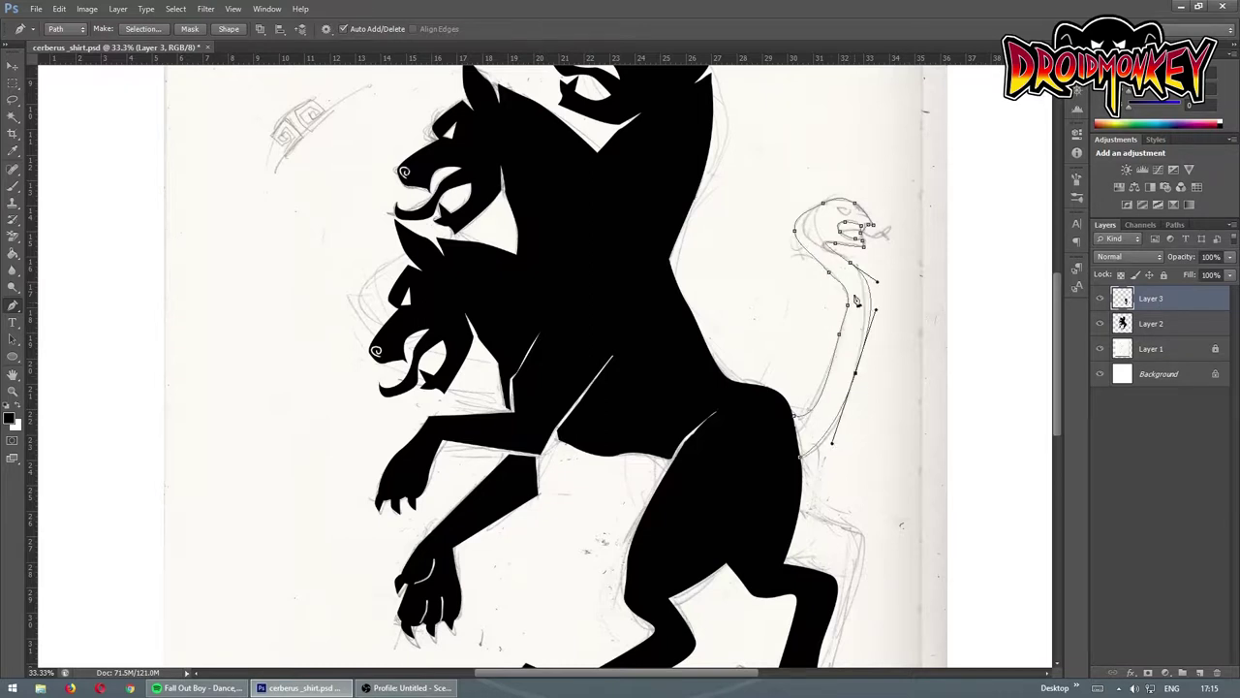
key("ctrl+Return")
key("alt+BackSpace")
key("ctrl+d")
key("ctrl+Return")
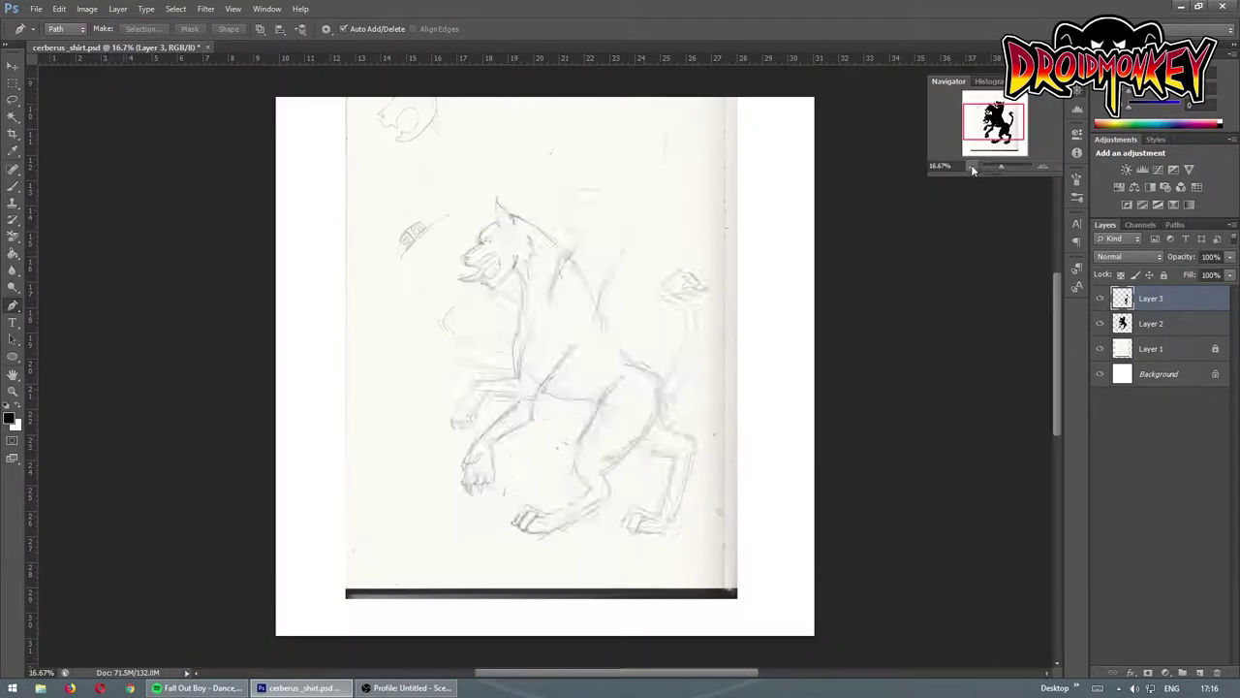
Select the whole canvas, centre the artwork and save the document.
key("v")
key("ctrl+a")
left_click(338, 29)
left_click(286, 29)
key("ctrl+s")
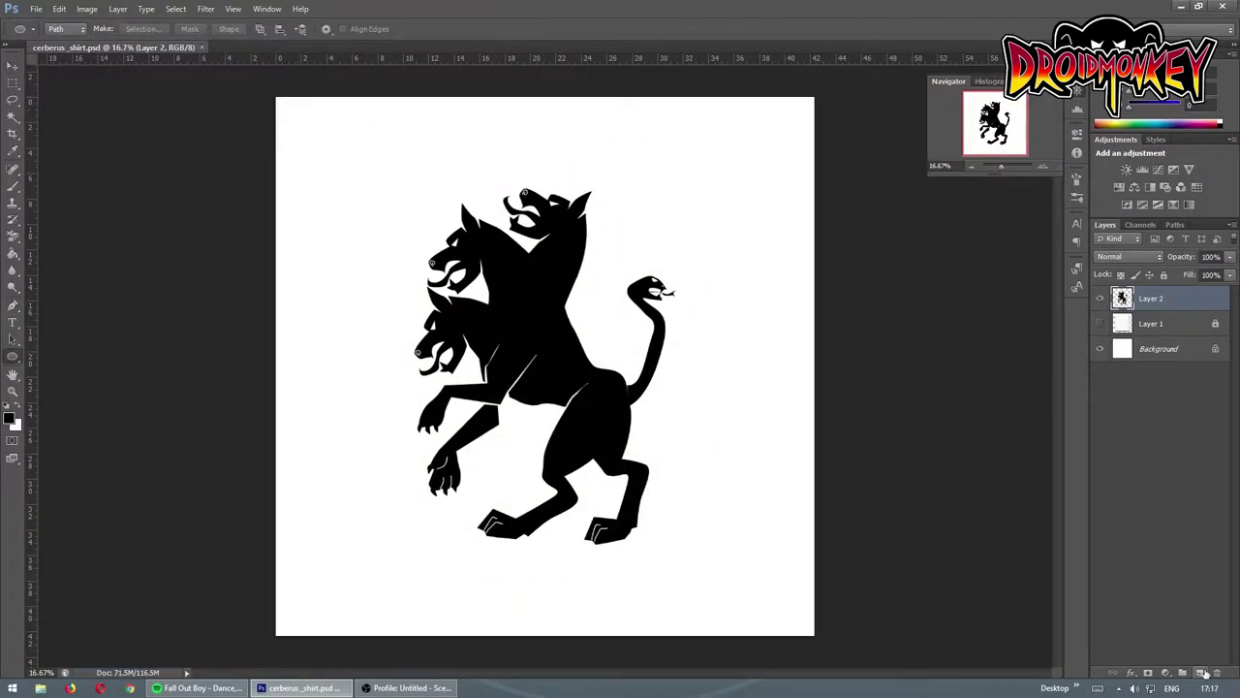
Shrink the copied circle to 95% and merge it into Layer 3 as the inner ring.
type("95")
key("Return")
key("Return")
key("ctrl+e")
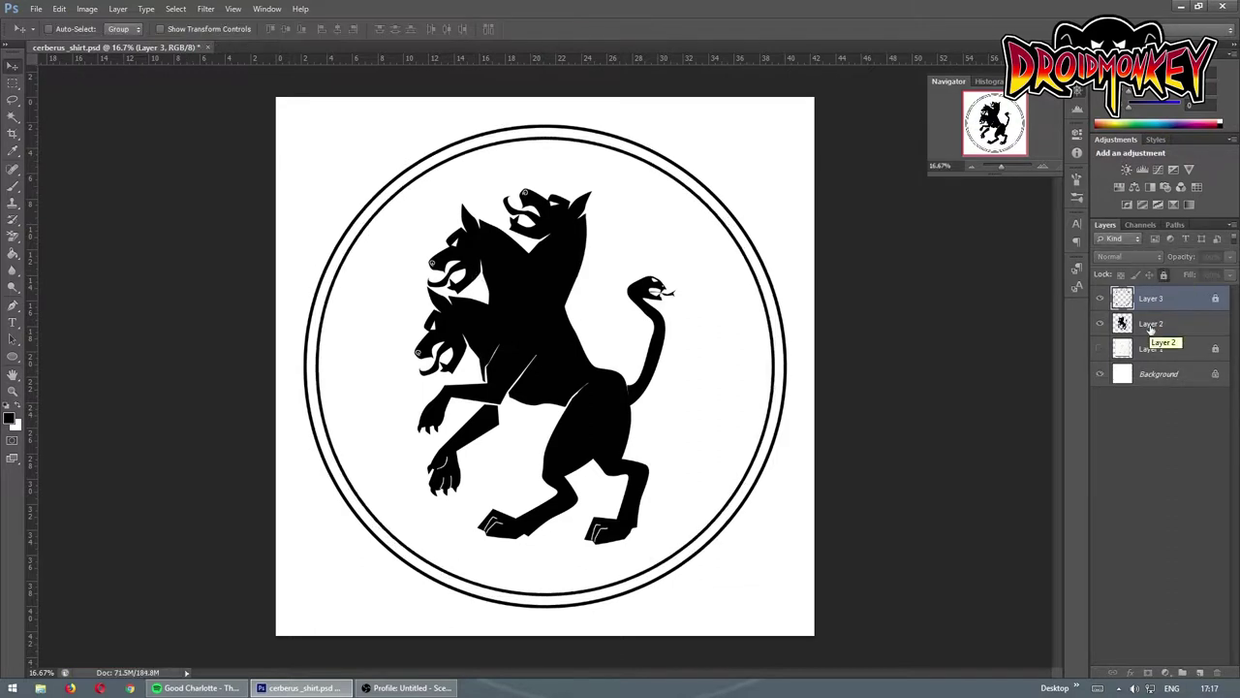
Select Layer 2, add a new empty layer and zoom in on the ring's top.
left_click(1150, 328)
key("p")
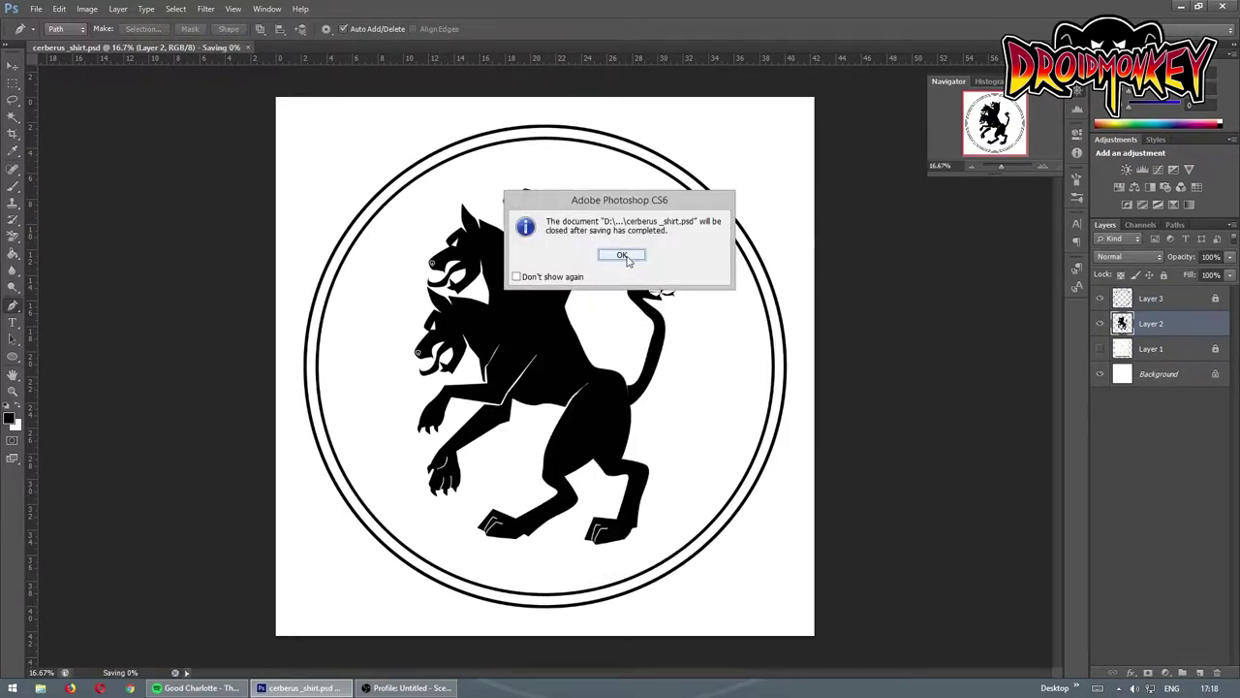
key("ctrl+plus")
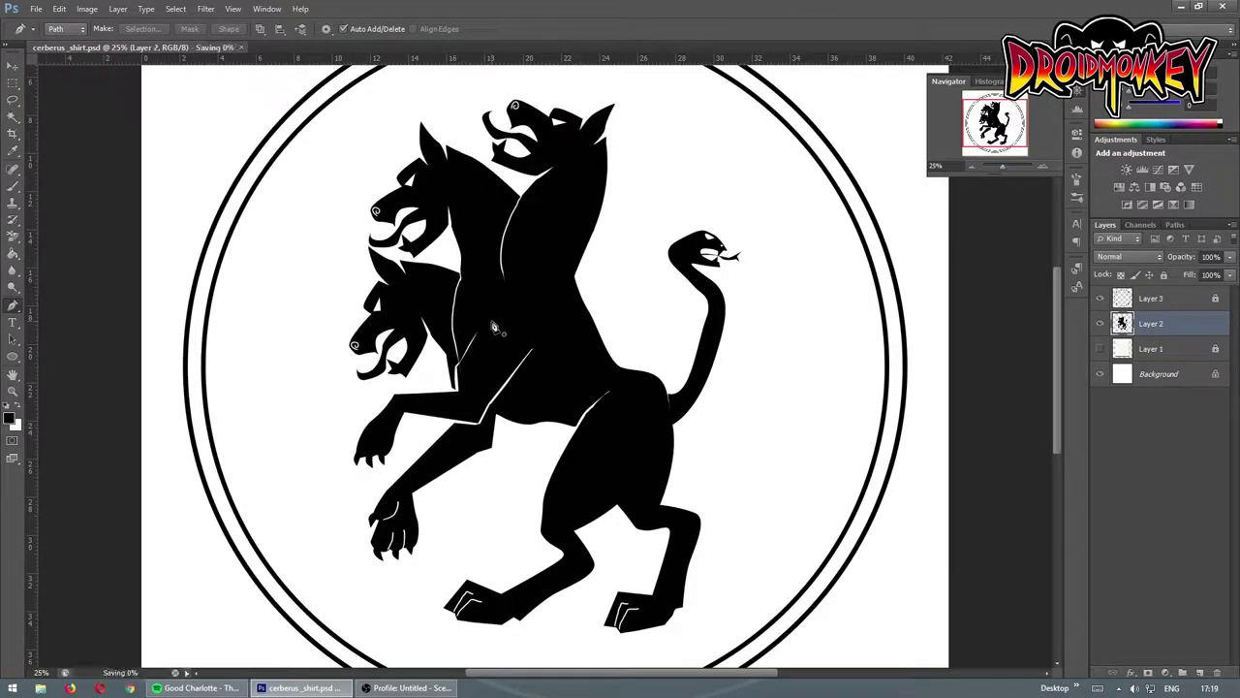
key("ctrl+shift+alt+n")
key("ctrl+plus")
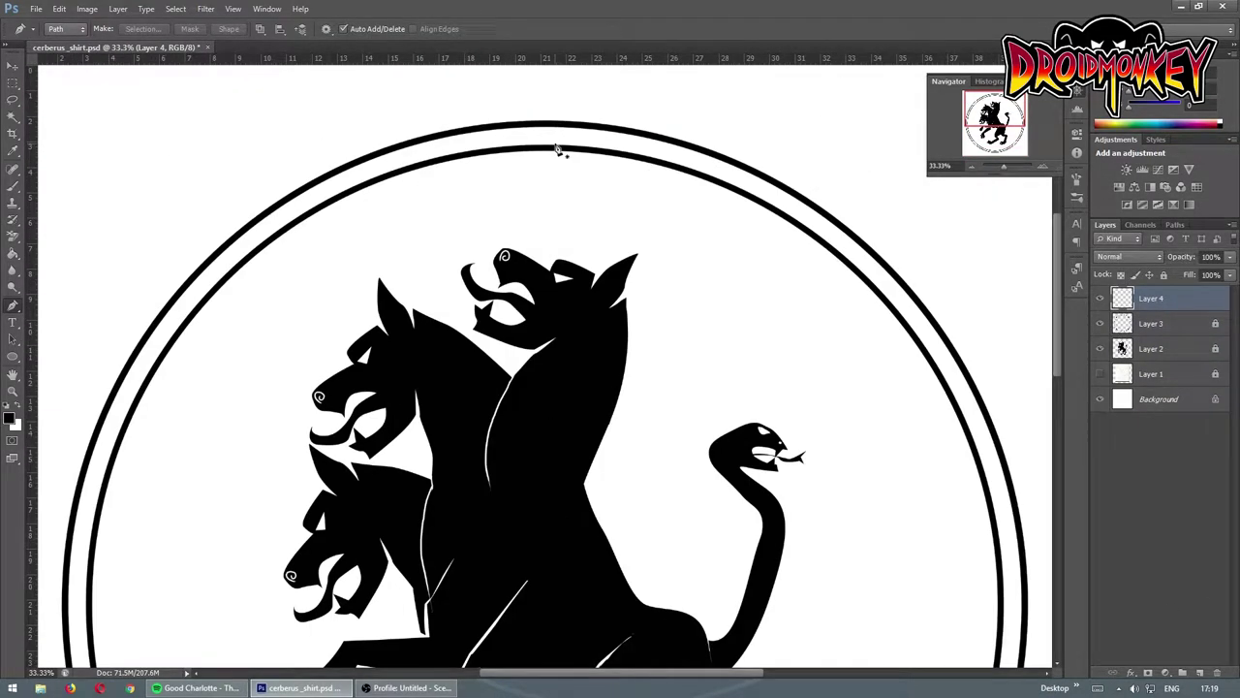
Stroke a short path as a bar joining the two rings into a key motif.
right_click(545, 126)
left_click(591, 215)
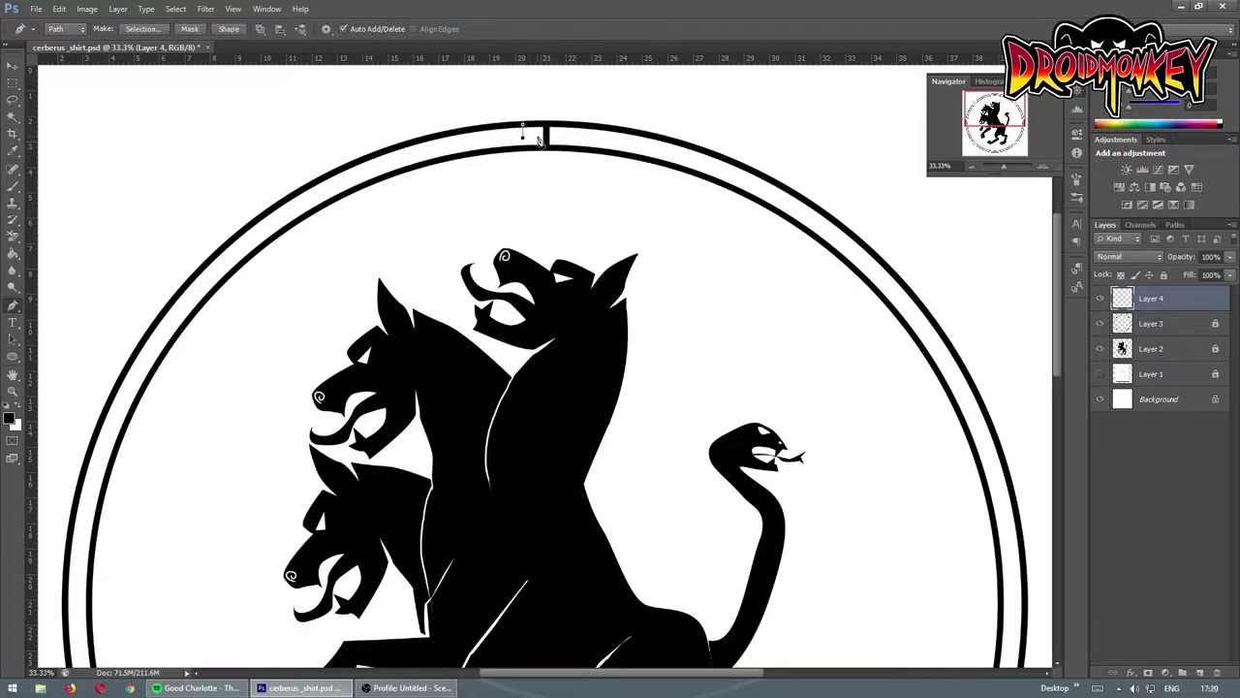
key("ctrl+j")
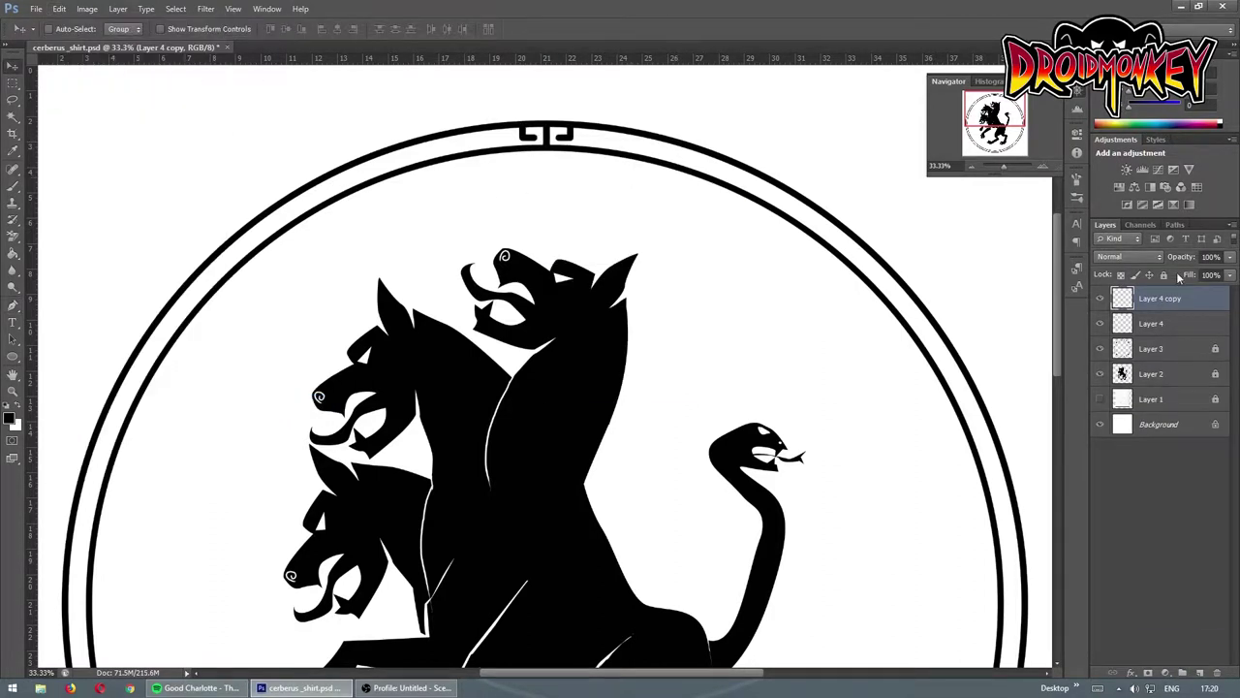
key("ctrl+z")
Duplicate the key motif layer and place the copy along the ring.
left_click(1153, 348)
key("ctrl+j")
left_click(1100, 348)
key("m")
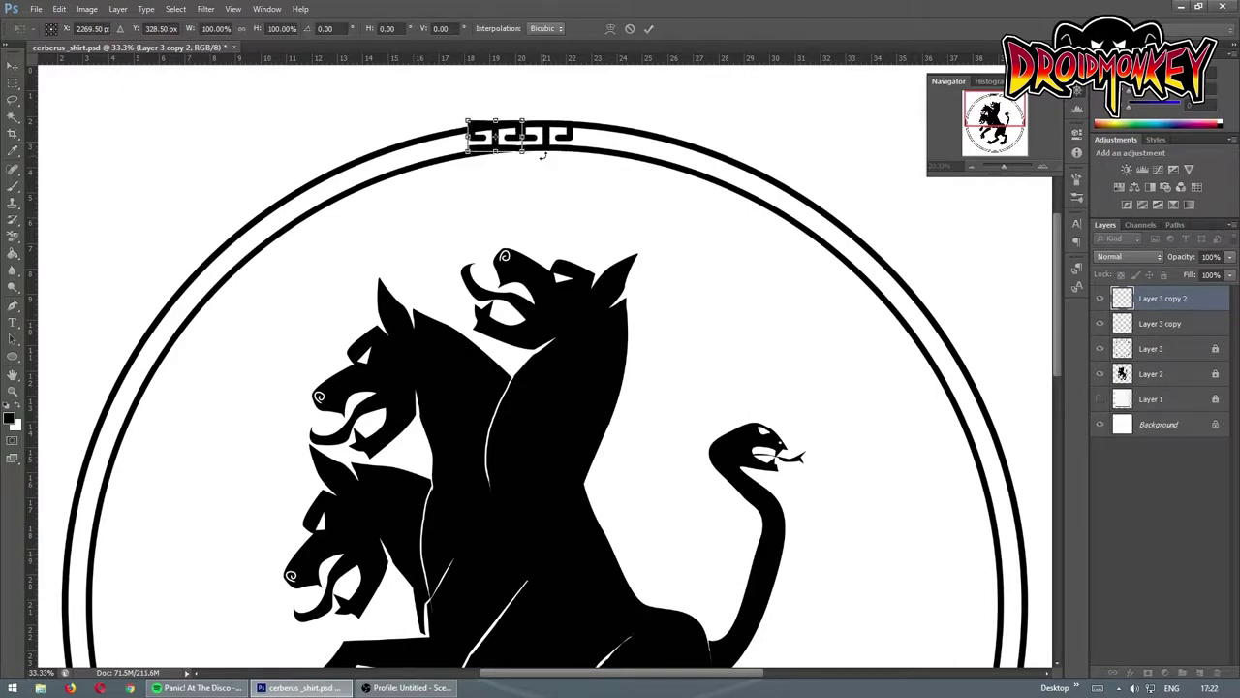
key("Return")
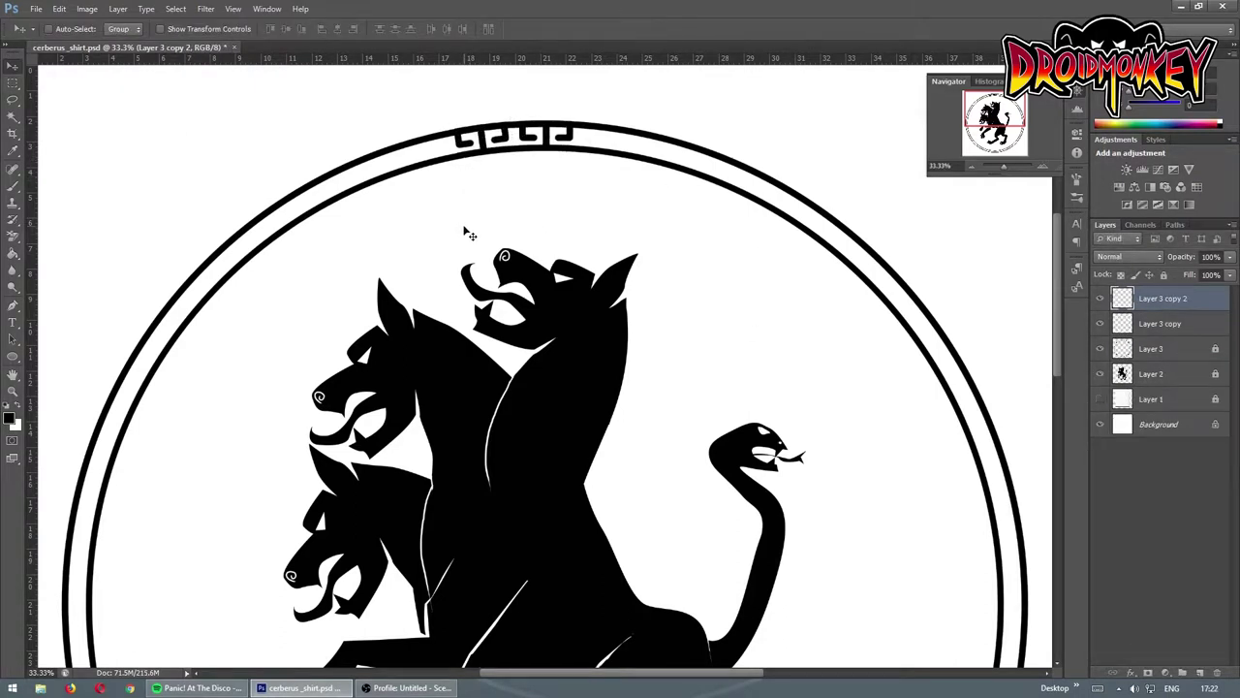
Hide the Layer 3 copy and rotate a new motif copy leftward along the ring.
key("ctrl+j")
left_click(1100, 322)
left_click(1163, 299)
key("ctrl+j")
key("ctrl+t")
left_click_drag(570, 125, 481, 166)
key("Return")
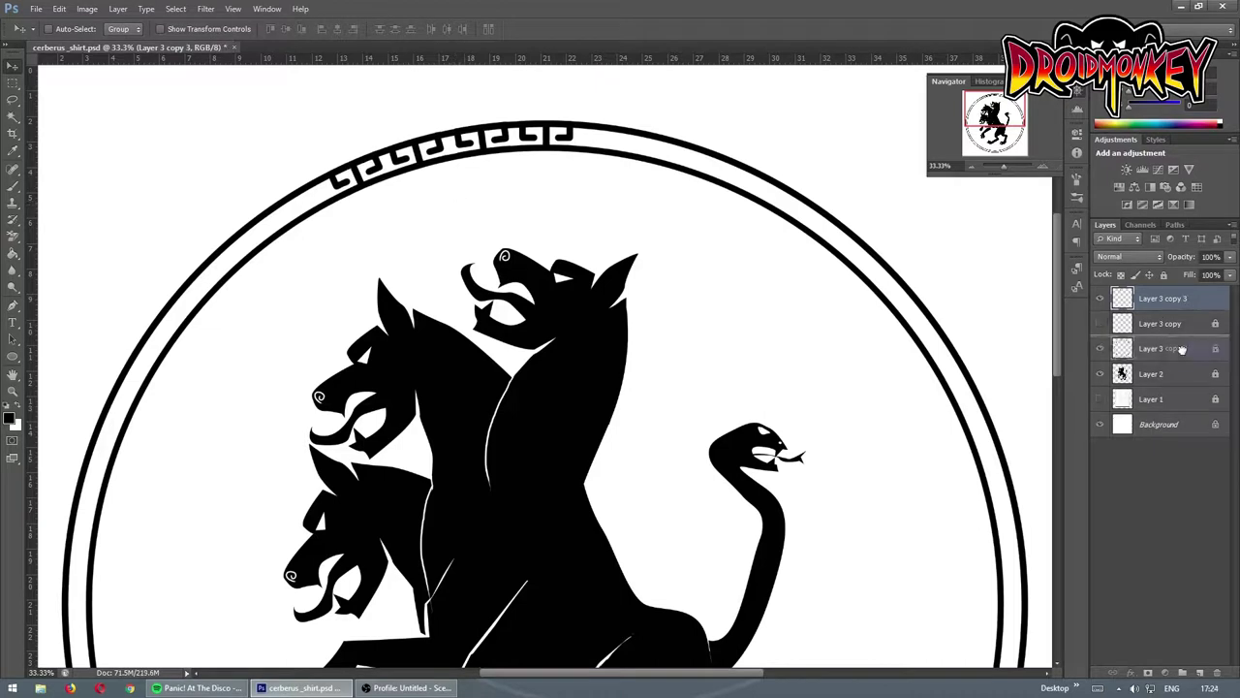
Transform another motif copy to run down the left side of the ring.
scroll(460, 212, "left", 1)
key("ctrl+t")
left_click_drag(572, 199, 407, 243)
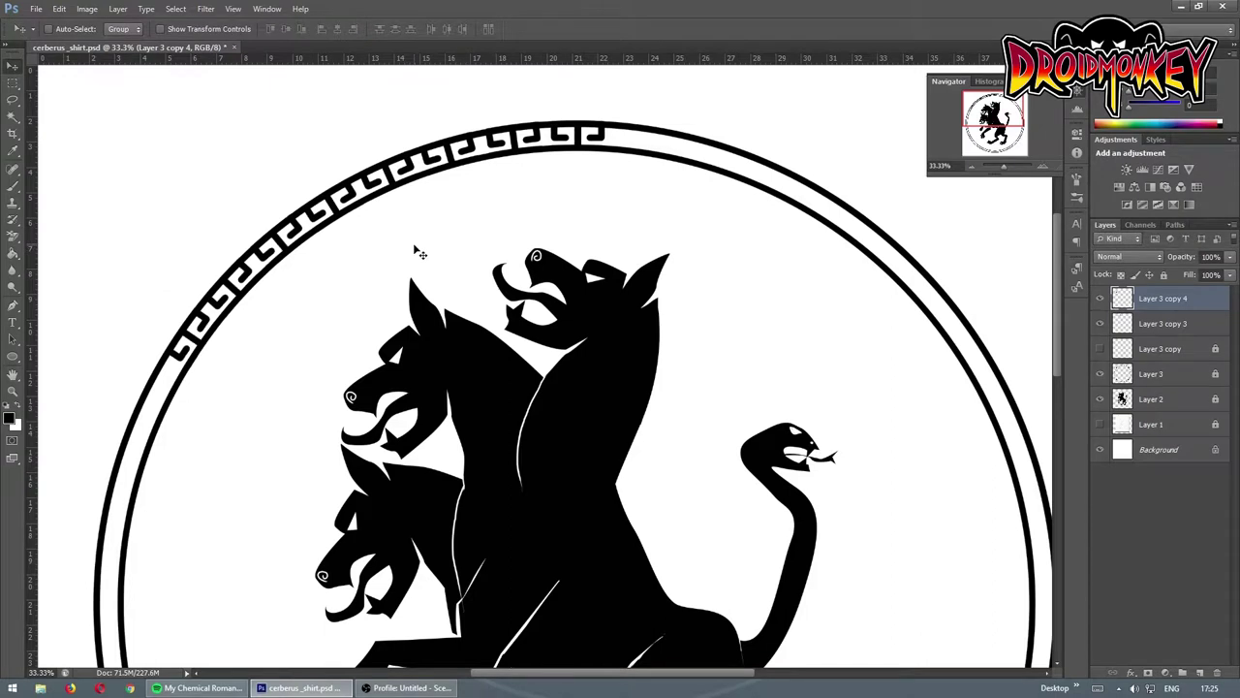
scroll(850, 277, "down", 2)
left_click_drag(255, 410, 148, 485)
scroll(543, 368, "left", 3)
left_click_drag(222, 600, 243, 621)
scroll(1059, 356, "down", 1)
scroll(1059, 356, "down", 2)
left_click_drag(639, 238, 643, 241)
key("ctrl+minus")
key("ctrl+minus")
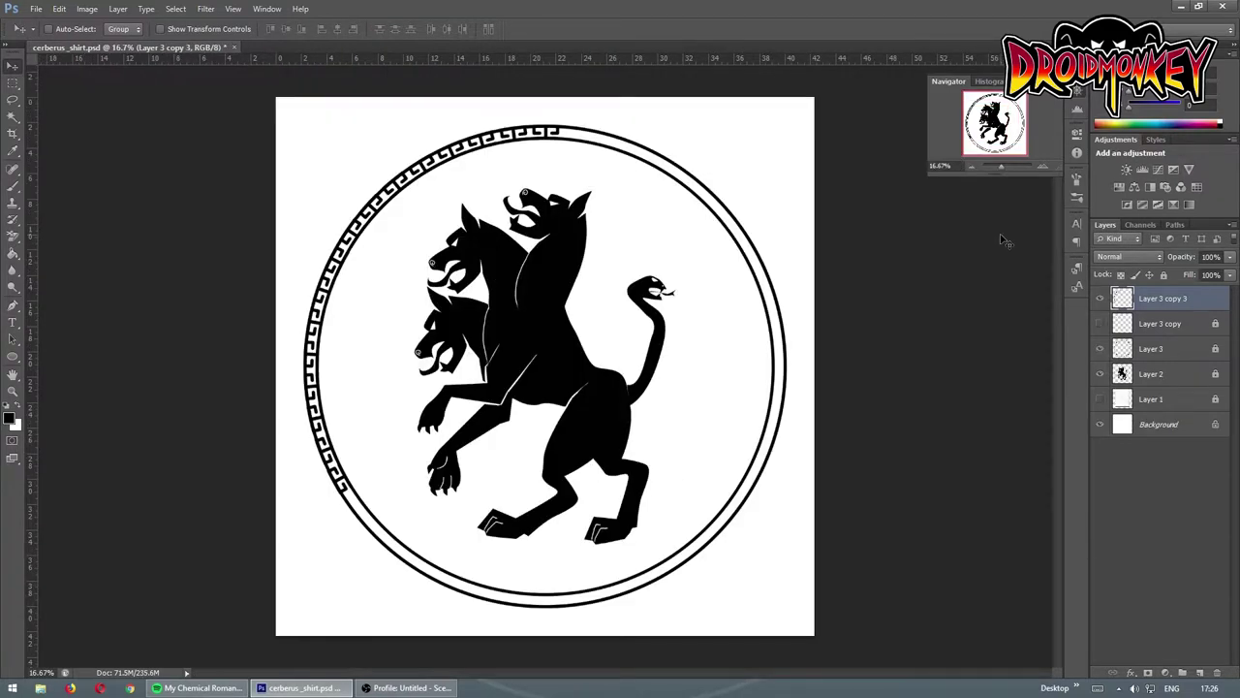
Duplicate and rotate two more pattern arcs to close the ring's remaining gaps.
key("ctrl+j")
key("ctrl+t")
left_click_drag(383, 260, 772, 482)
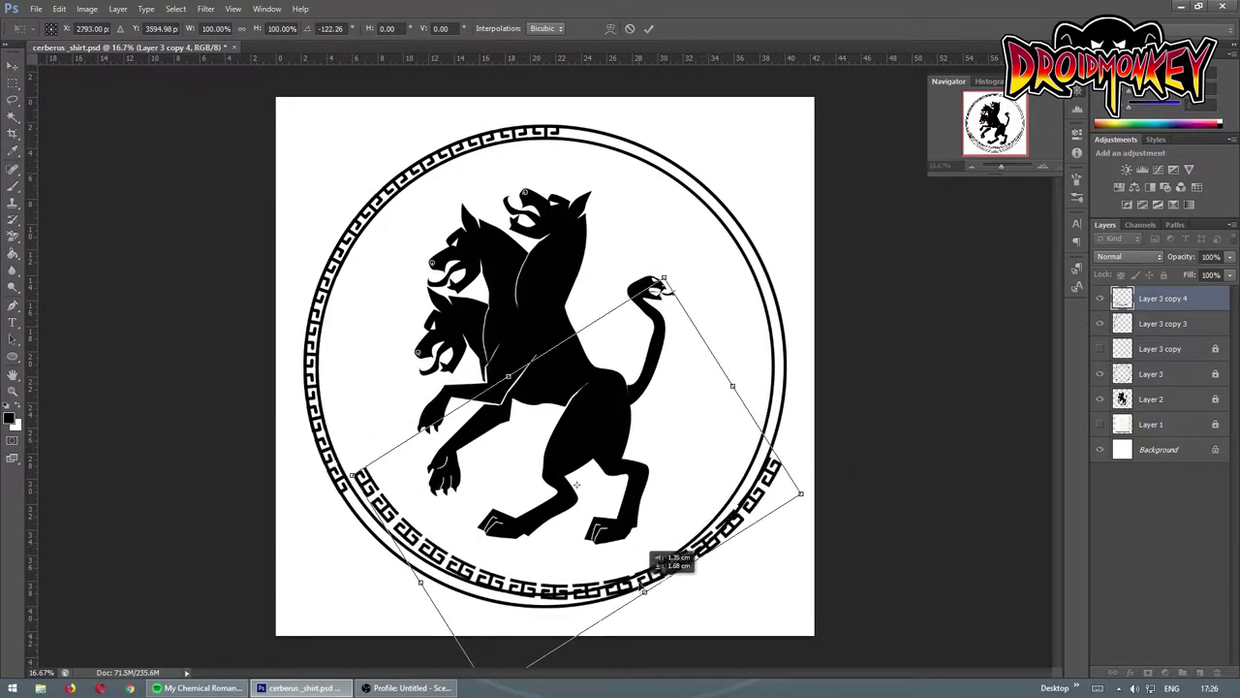
left_click_drag(772, 482, 358, 496)
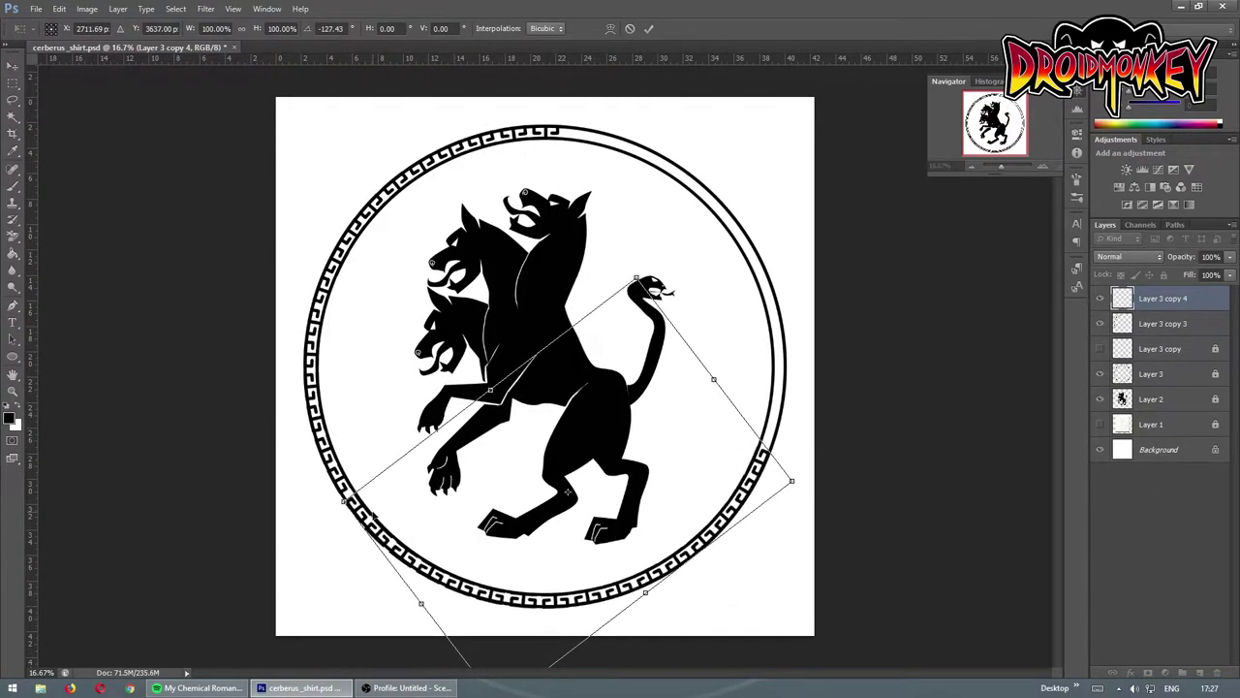
key("Return")
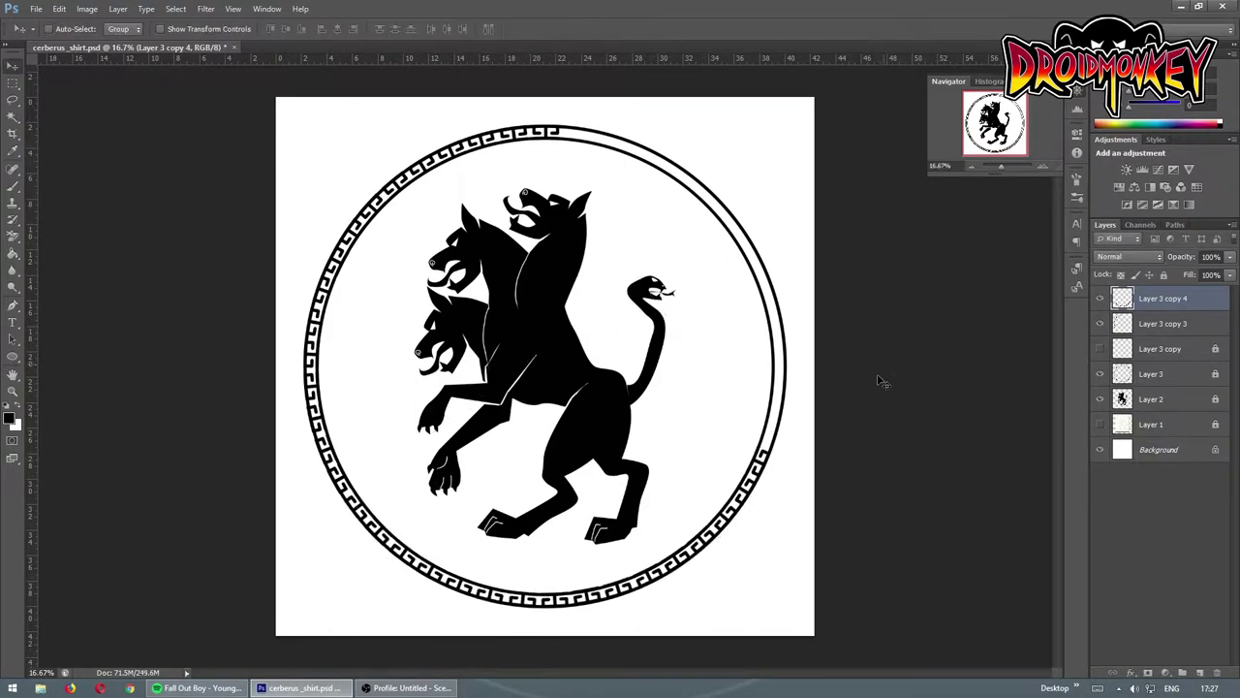
key("ctrl+j")
key("ctrl+t")
key("ctrl+plus")
mouse_move(837, 239)
left_mouse_down()
mouse_move(812, 562)
mouse_move(784, 233)
left_mouse_up()
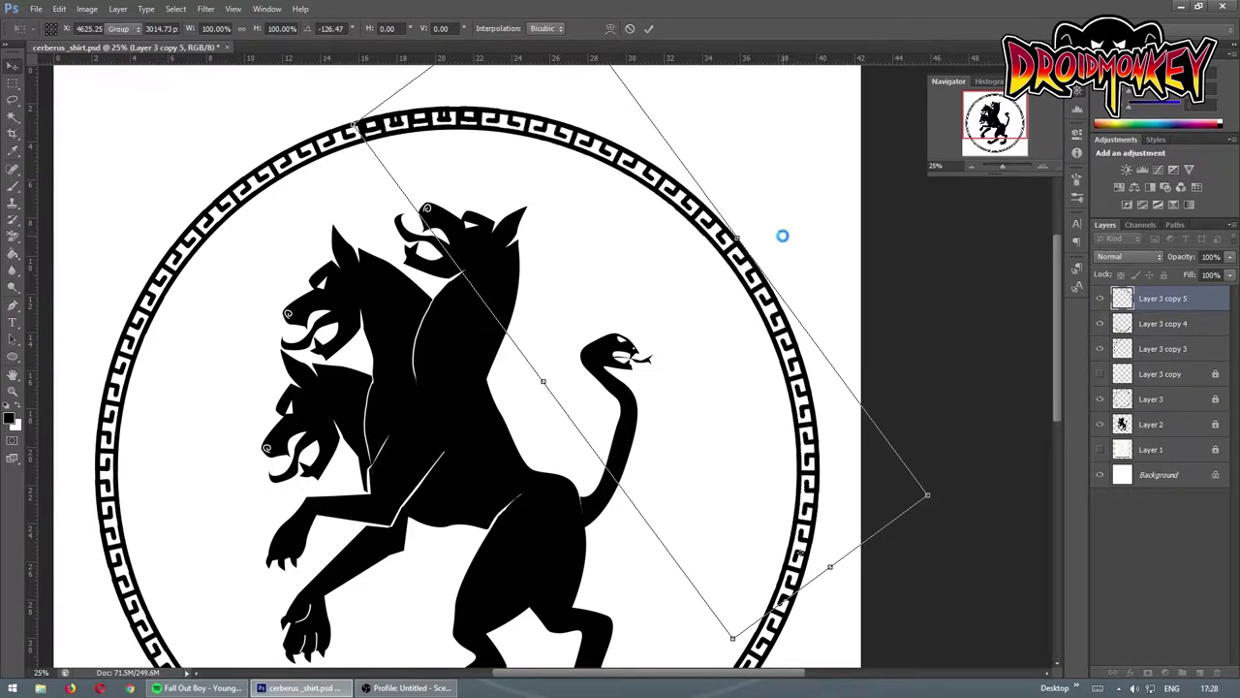
key("Return")
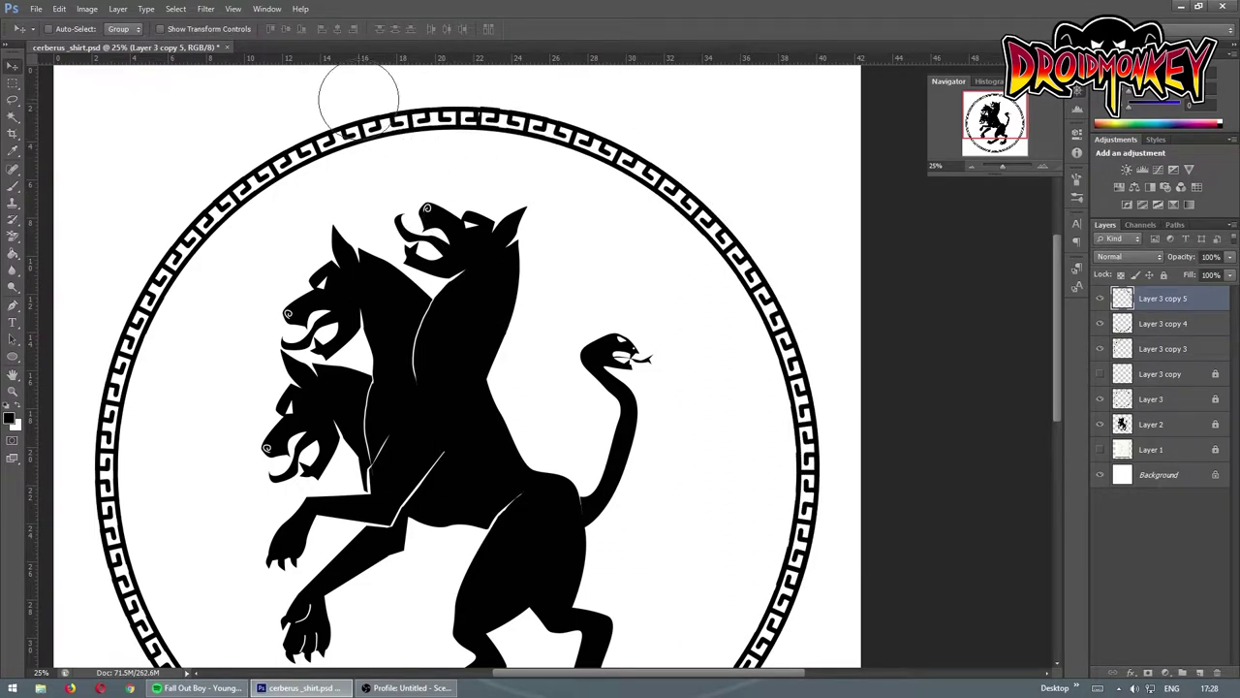
Merge the pattern arc layers, show the ring border lines and save.
scroll(473, 187, "up", 3)
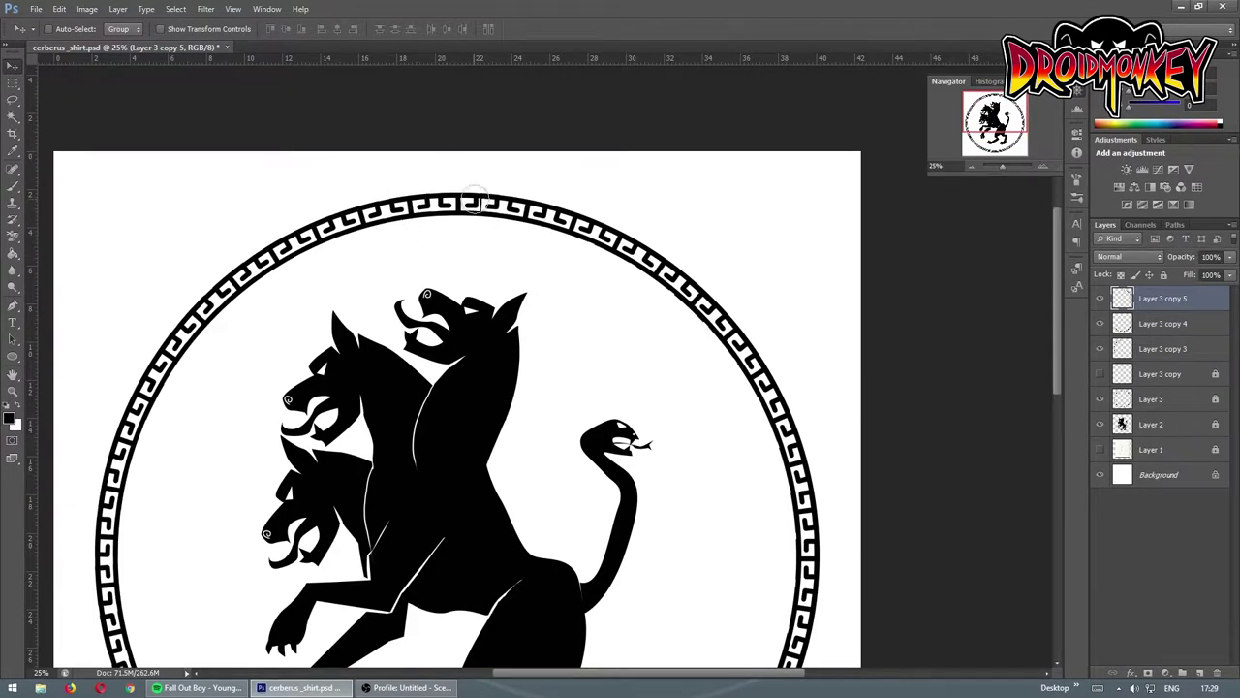
key("ctrl+minus")
key("ctrl+minus")
key("ctrl+e")
key("ctrl+e")
left_click(1100, 349)
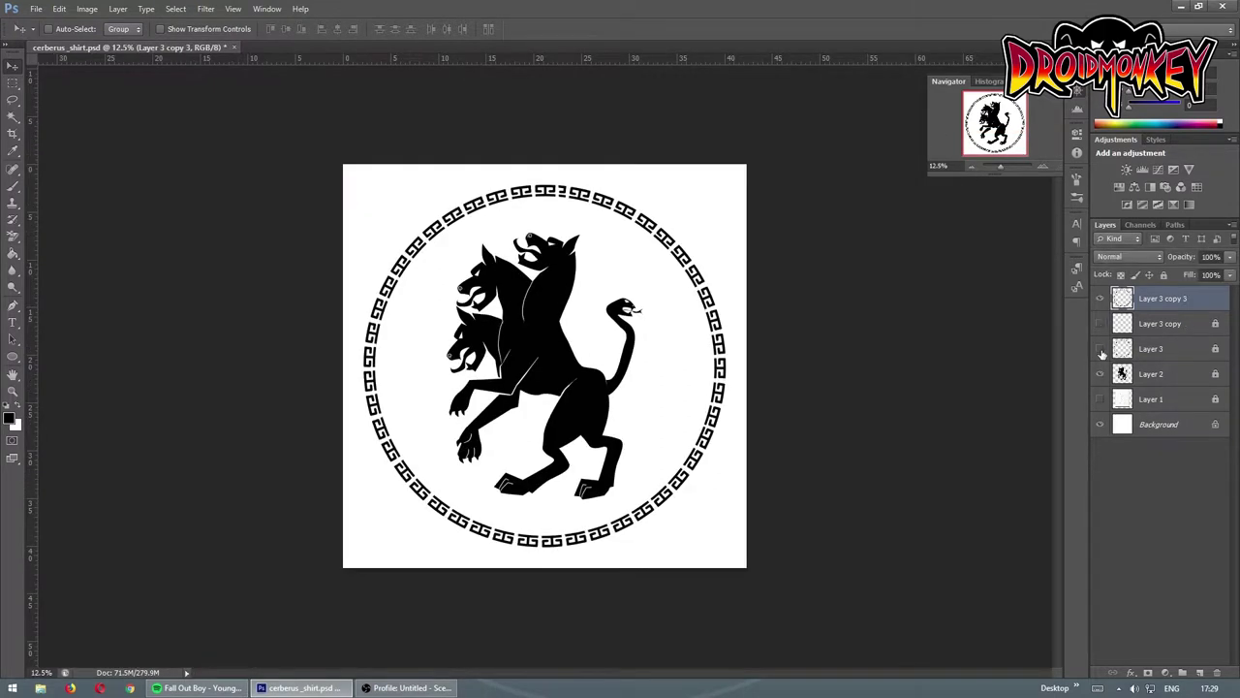
key("ctrl+plus")
left_click(1100, 349)
key("ctrl+s")
Add a new layer and fill it with cream using the Paint Bucket.
left_click(1158, 424)
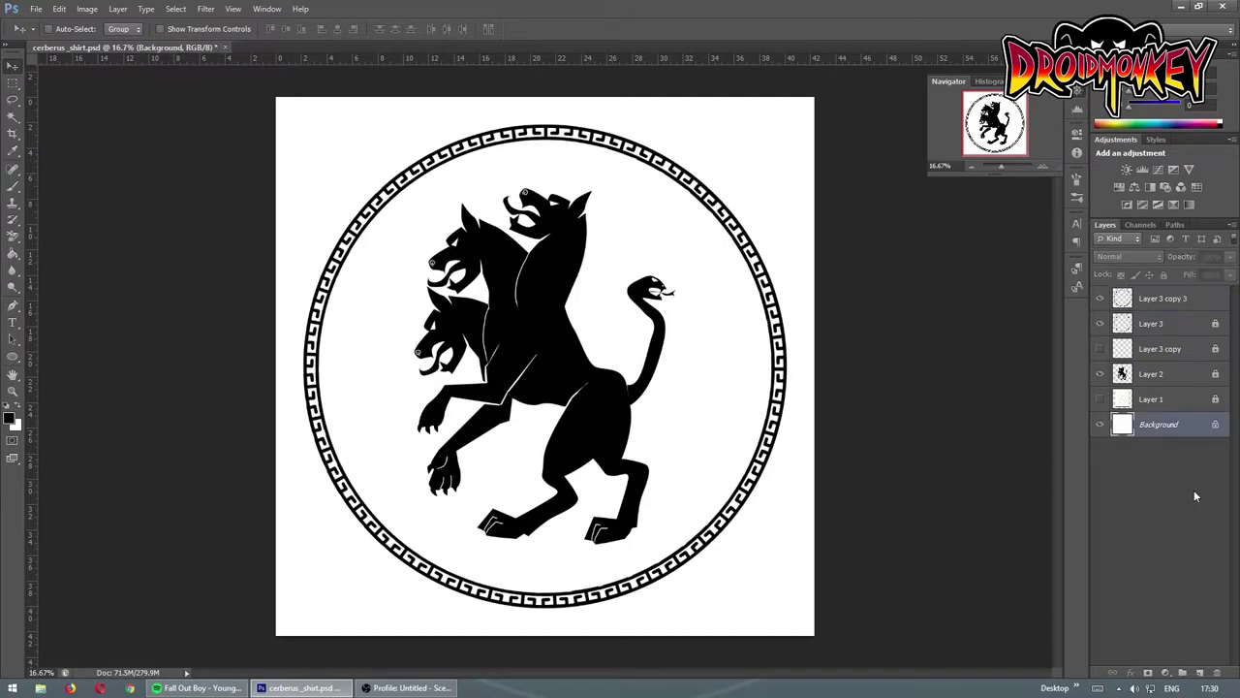
key("ctrl+shift+alt+n")
key("g")
left_click(11, 417)
left_click(950, 232)
left_click(688, 270)
Paste the index.jpg rust texture above the Cerberus layer and stretch it over the emblem.
key("ctrl+o")
double_click(609, 208)
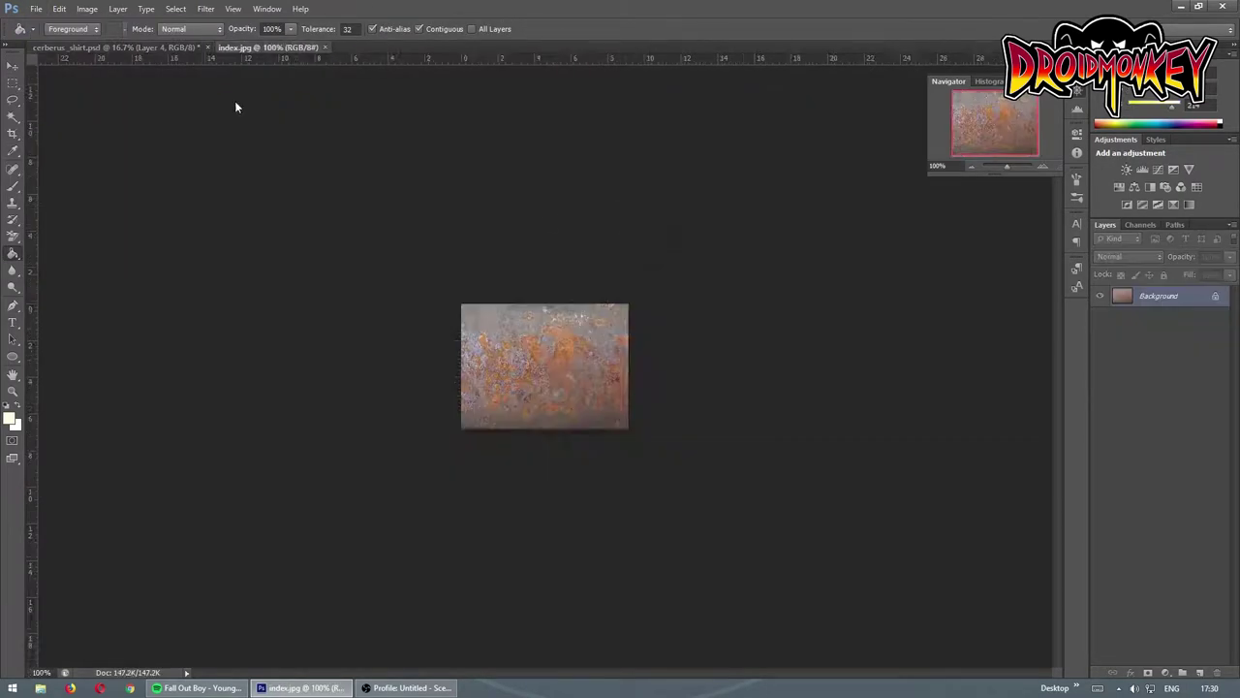
key("ctrl+shift+alt+n")
key("ctrl+shift+alt+n")
key("v")
left_click_drag(1125, 427, 1124, 382)
left_click_drag(446, 542, 480, 306)
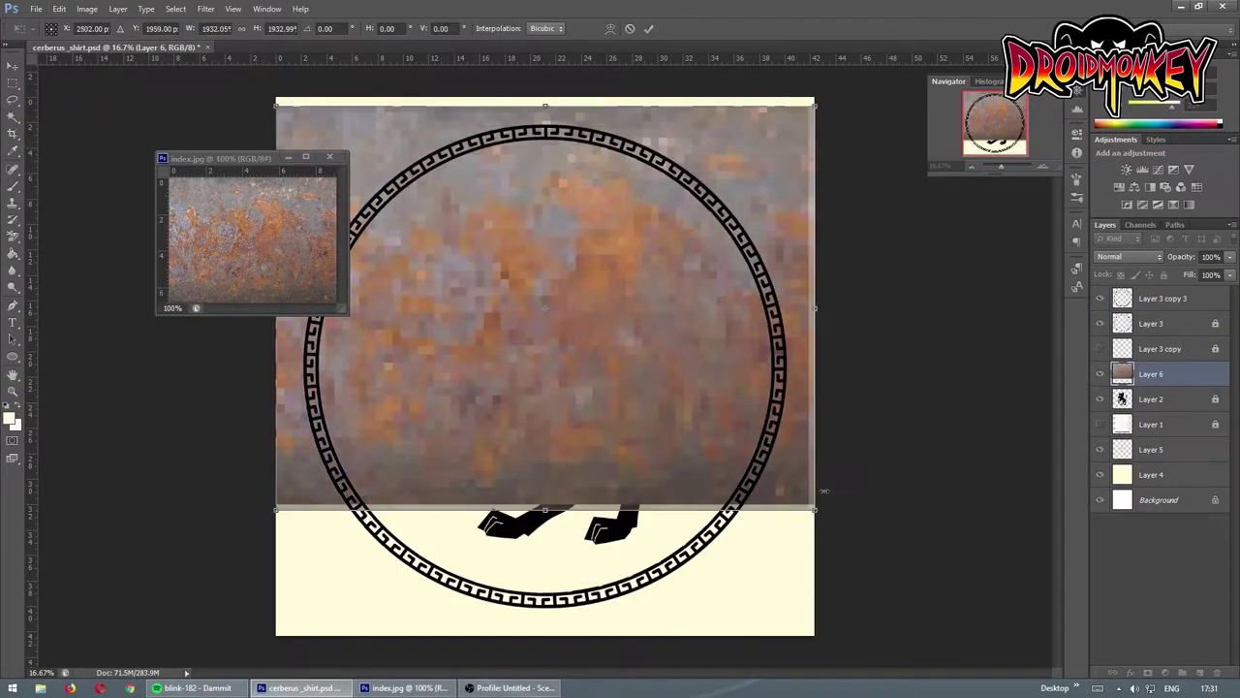
key("ctrl+t")
Apply the texture resize, bring the layer to the top and convert it to black and white.
key("Return")
key("ctrl+shift+bracketright")
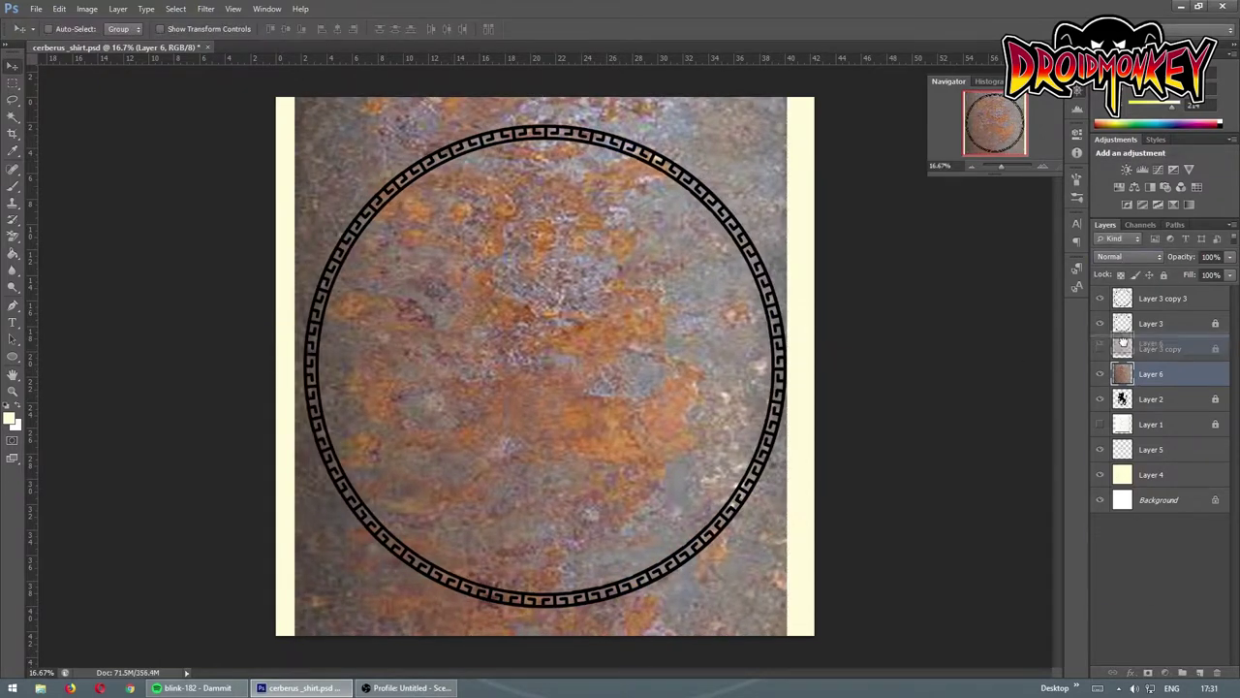
key("shift+alt+a")
left_click(87, 9)
key("ctrl+alt+shift+b")
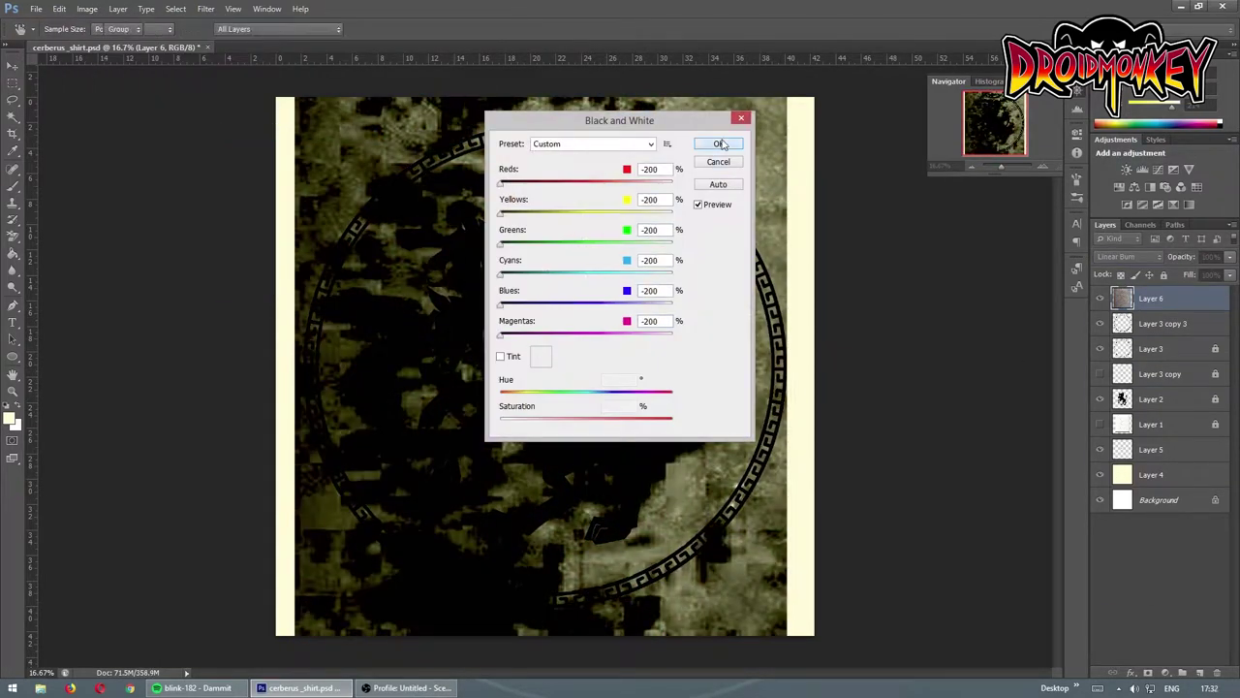
left_click(720, 139)
Boost the texture's contrast with Levels, set Hard Light blending and move it below Layer 5.
left_click(88, 9)
key("ctrl+l")
left_click_drag(755, 229, 780, 230)
key("Return")
left_click(1129, 256)
left_click(1124, 500)
key("v")
key("ctrl+bracketleft")
key("ctrl+bracketleft")
key("ctrl+bracketleft")
key("ctrl+bracketleft")
key("ctrl+bracketleft")
Lower the grunge texture's opacity to 29% and shrink it to a top-left patch.
key("2")
key("9")
left_click_drag(304, 142, 397, 393)
key("ctrl+shift+i")
key("Delete")
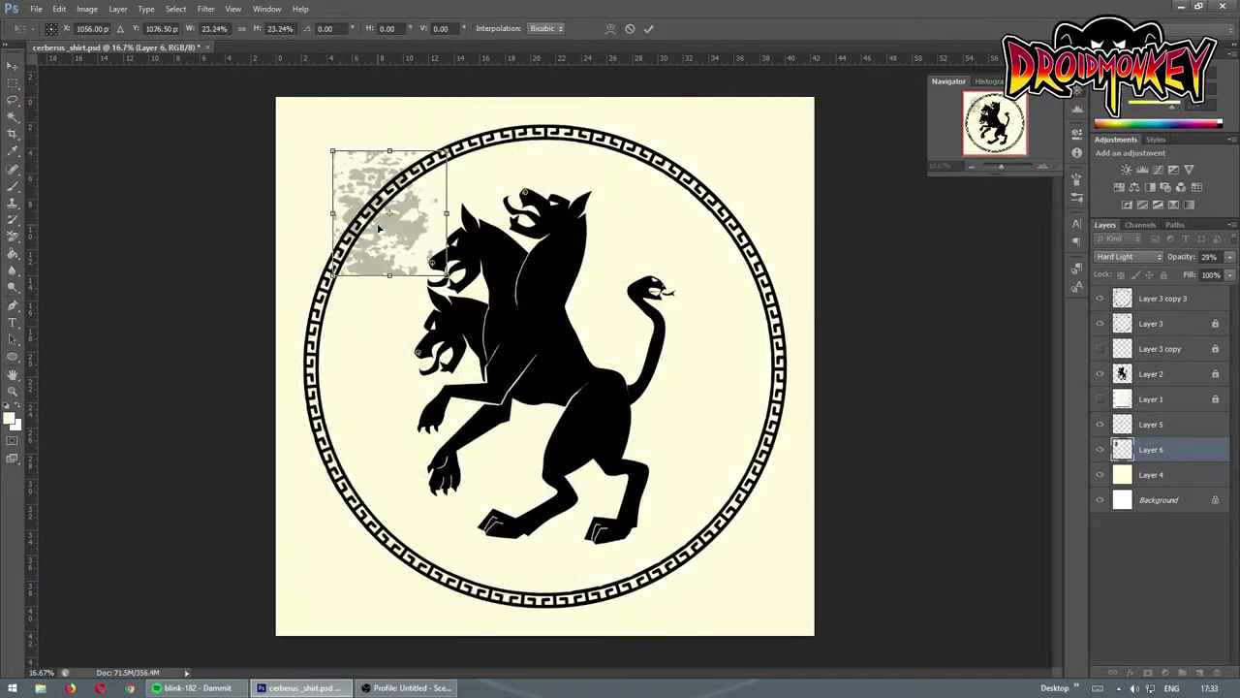
Spread rotated copies of the patch to the right and lower right, merging them into Layer 6.
key("ctrl+j")
key("ctrl+j")
key("ctrl+t")
left_click_drag(377, 489, 376, 395)
key("Return")
mouse_move(446, 437)
left_mouse_down()
mouse_move(707, 319)
mouse_move(703, 237)
mouse_move(562, 538)
mouse_move(596, 208)
mouse_move(495, 431)
mouse_move(407, 572)
mouse_move(533, 508)
left_mouse_up()
key("Return")
mouse_move(593, 455)
left_mouse_down()
mouse_move(693, 523)
mouse_move(761, 543)
left_mouse_up()
key("ctrl+e")
Move cream Layer 4 above the texture with Pin Light blending, then hide it.
key("w")
left_click(349, 199)
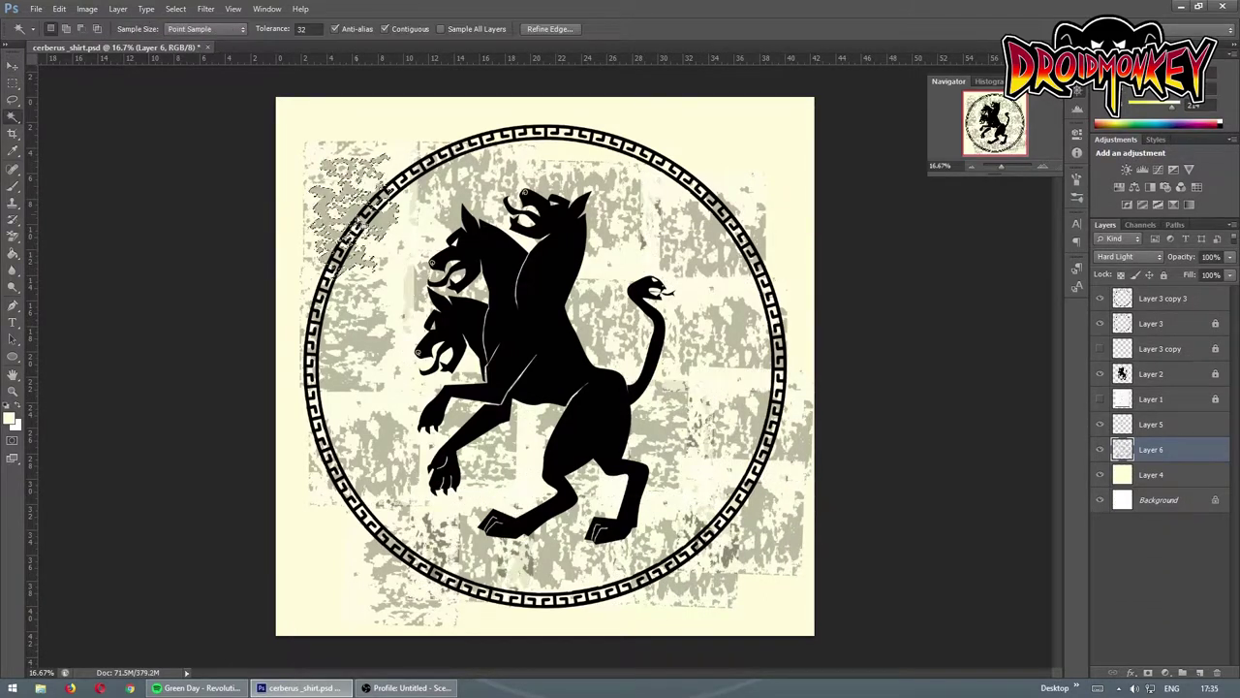
left_click_drag(1151, 474, 1151, 438)
key("shift+minus")
key("shift+minus")
key("shift+minus")
key("shift+minus")
key("shift+minus")
key("shift+minus")
key("shift+minus")
key("shift+minus")
left_click(175, 8)
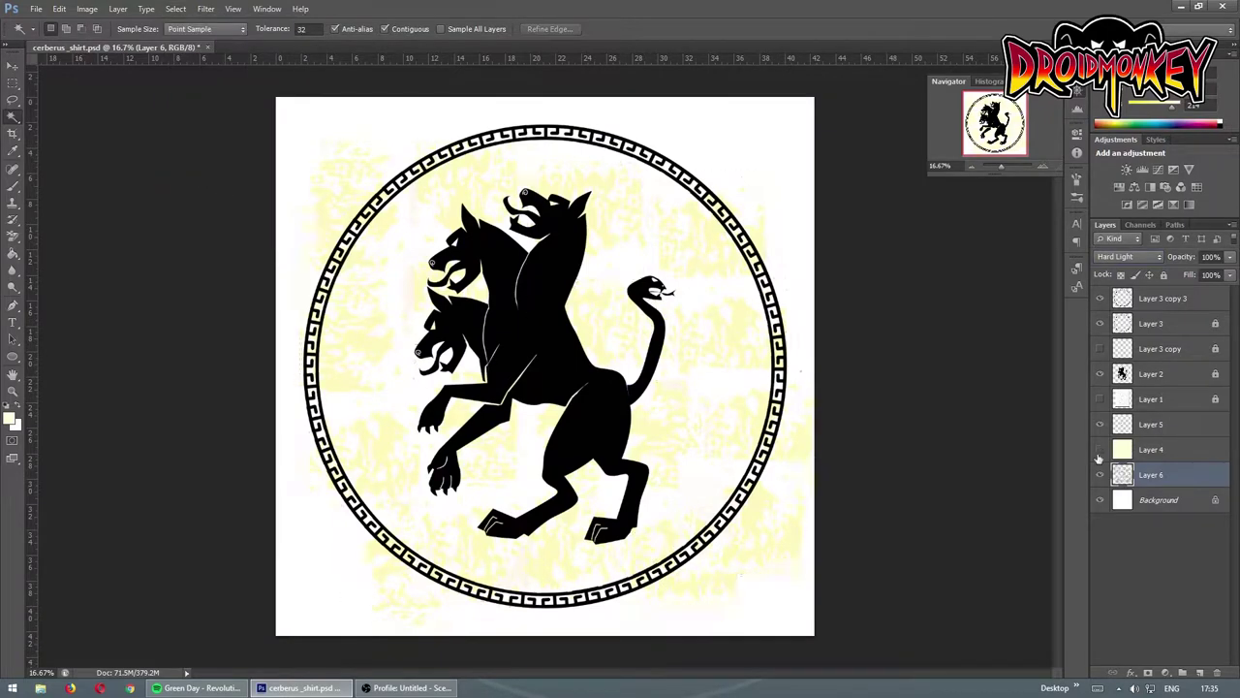
left_click(1100, 449)
left_click(1151, 474)
Raise the texture's black point with Levels and Magic Wand-select its empty areas.
key("ctrl+l")
mouse_move(755, 229)
left_mouse_down()
mouse_move(853, 233)
mouse_move(834, 233)
left_mouse_up()
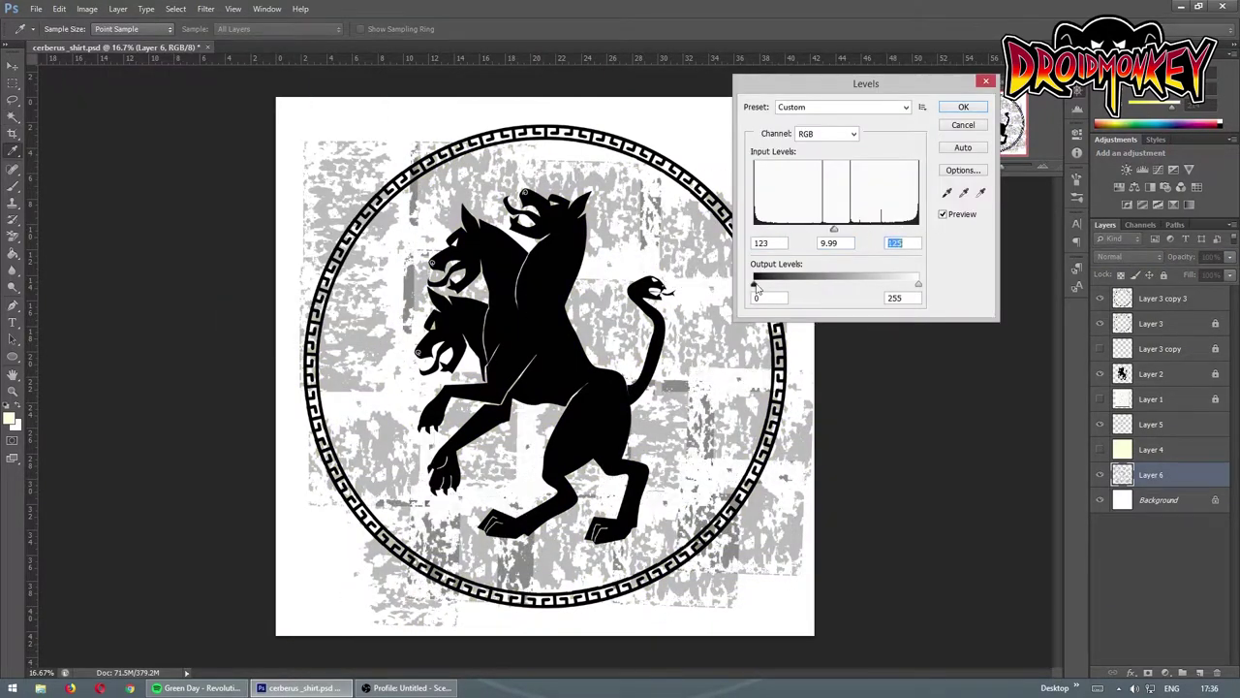
key("Return")
key("w")
left_click(722, 431)
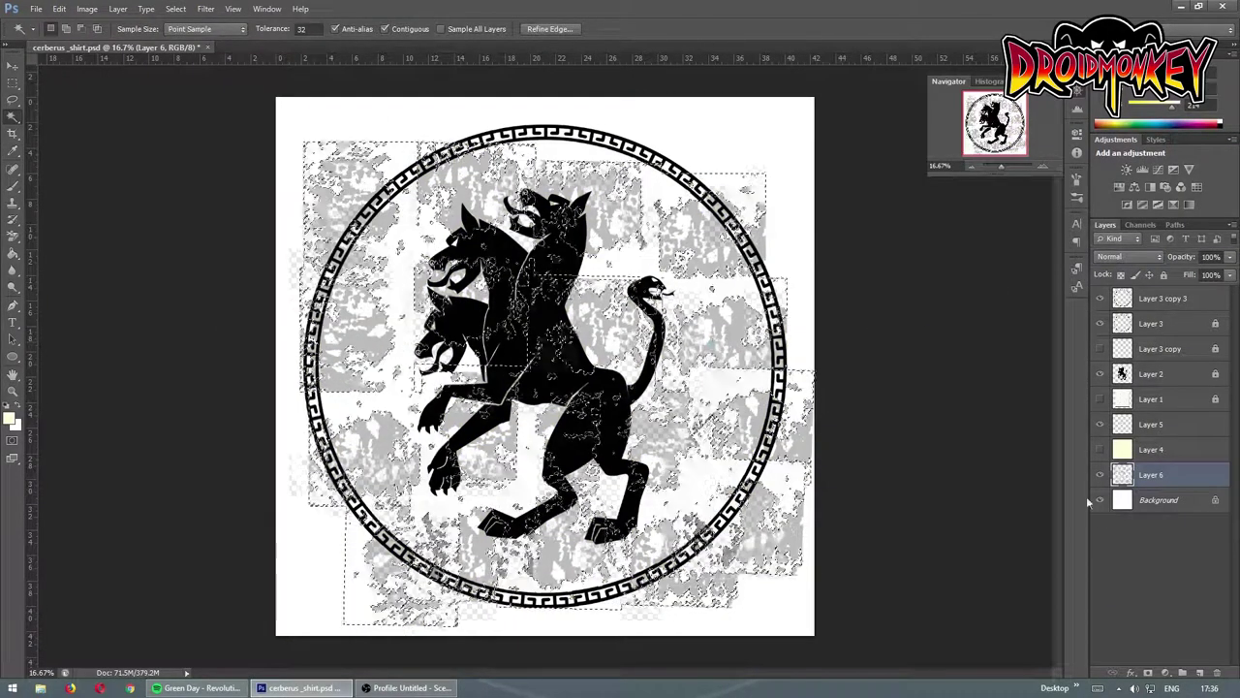
Hide the white Background, fill the selection on Layer 4, then deselect and hide Layer 4.
left_click(1100, 499)
left_click(1100, 449)
left_click(1152, 449)
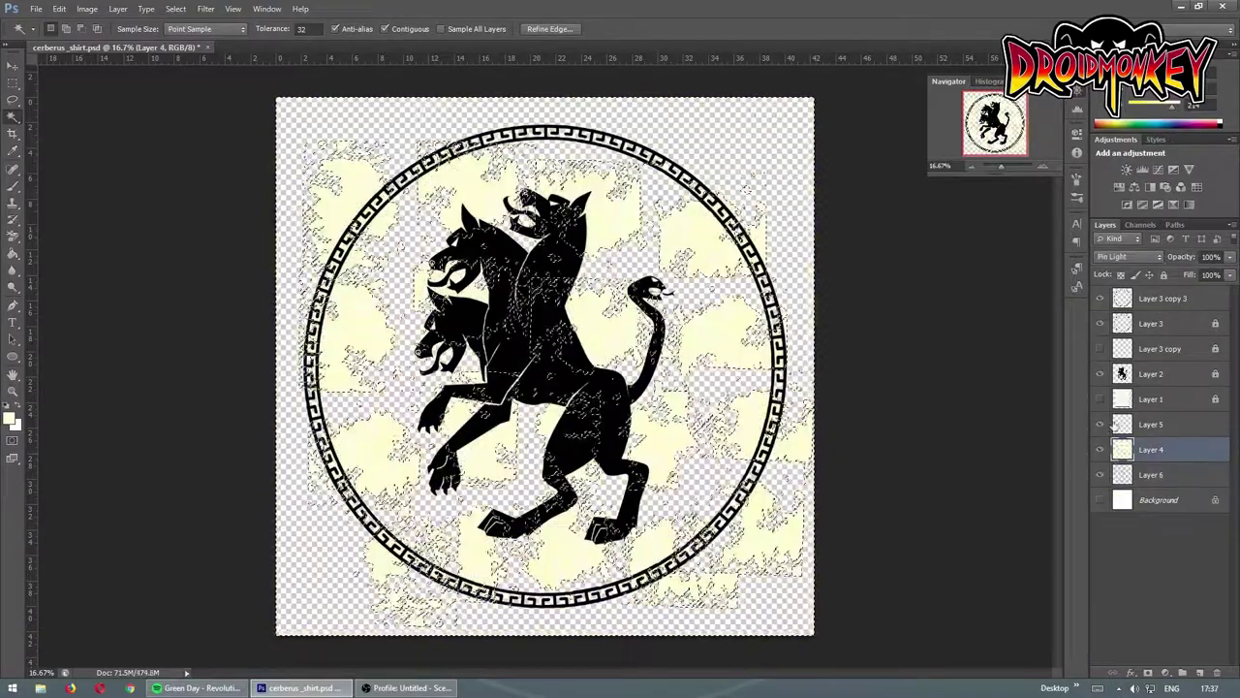
key("alt+BackSpace")
key("ctrl+d")
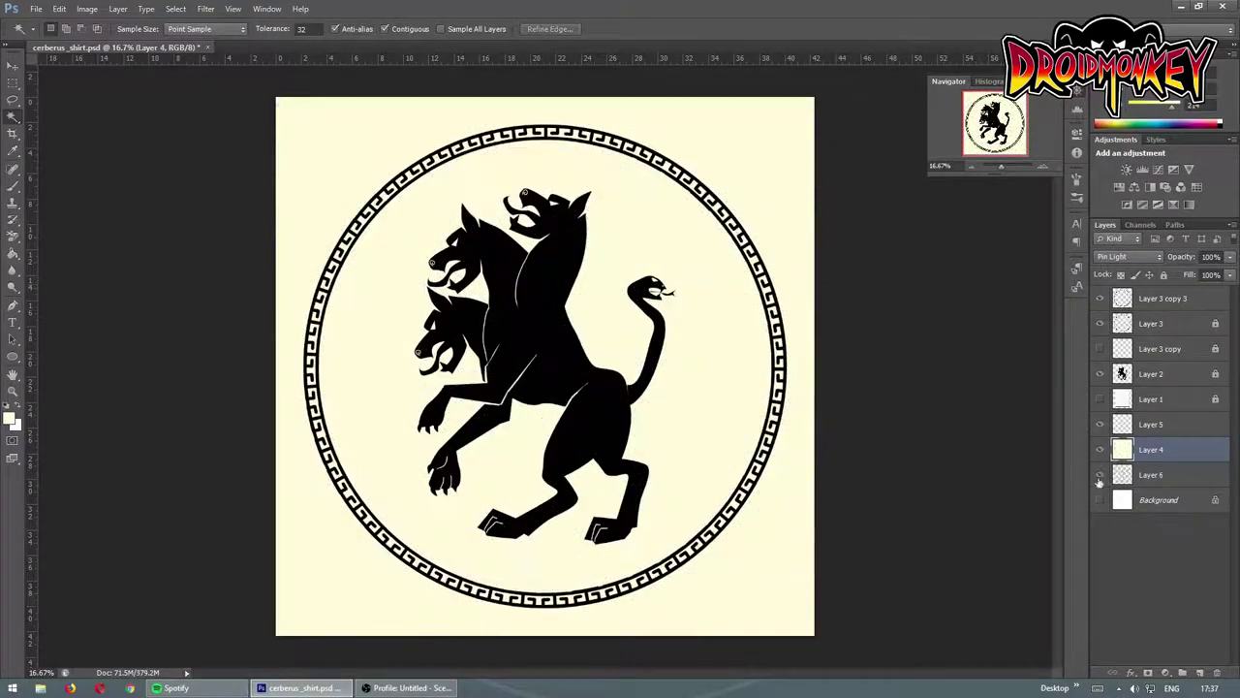
left_click(1100, 449)
Flatten the texture layer's Curves so the grunge turns pale grey.
left_click(1151, 474)
left_click(86, 9)
left_click(271, 54)
key("Return")
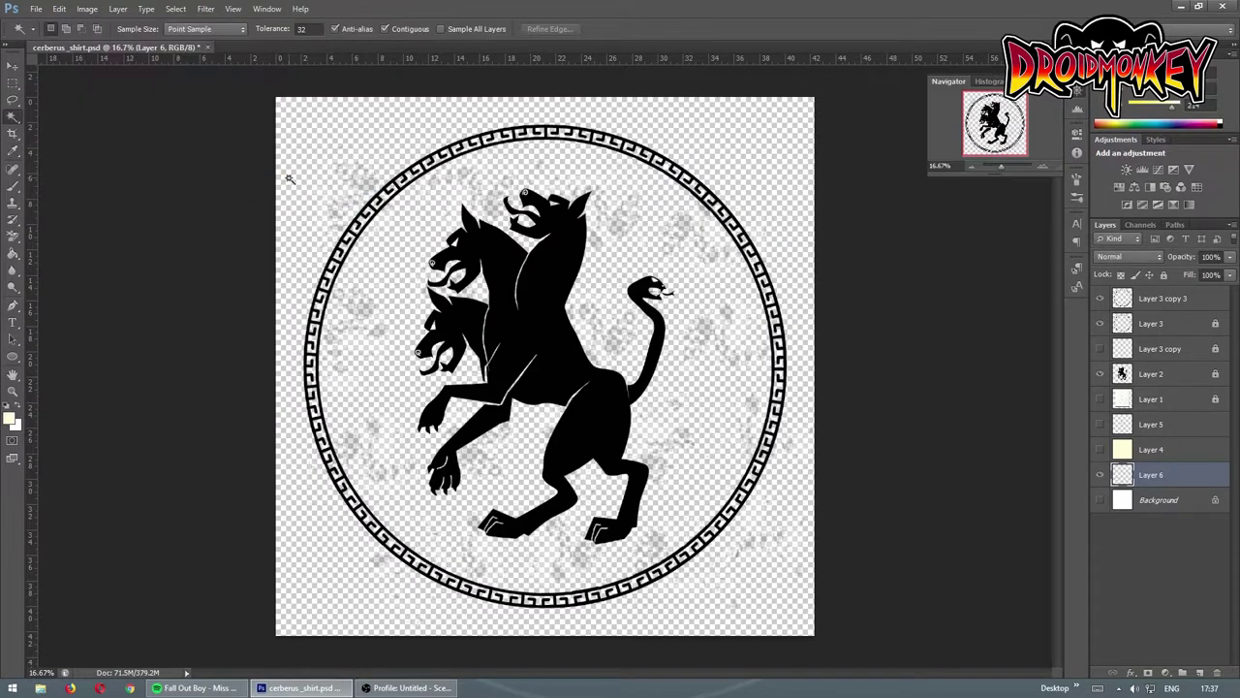
key("ctrl+m")
left_click_drag(592, 276, 592, 292)
left_click_drag(682, 184, 658, 264)
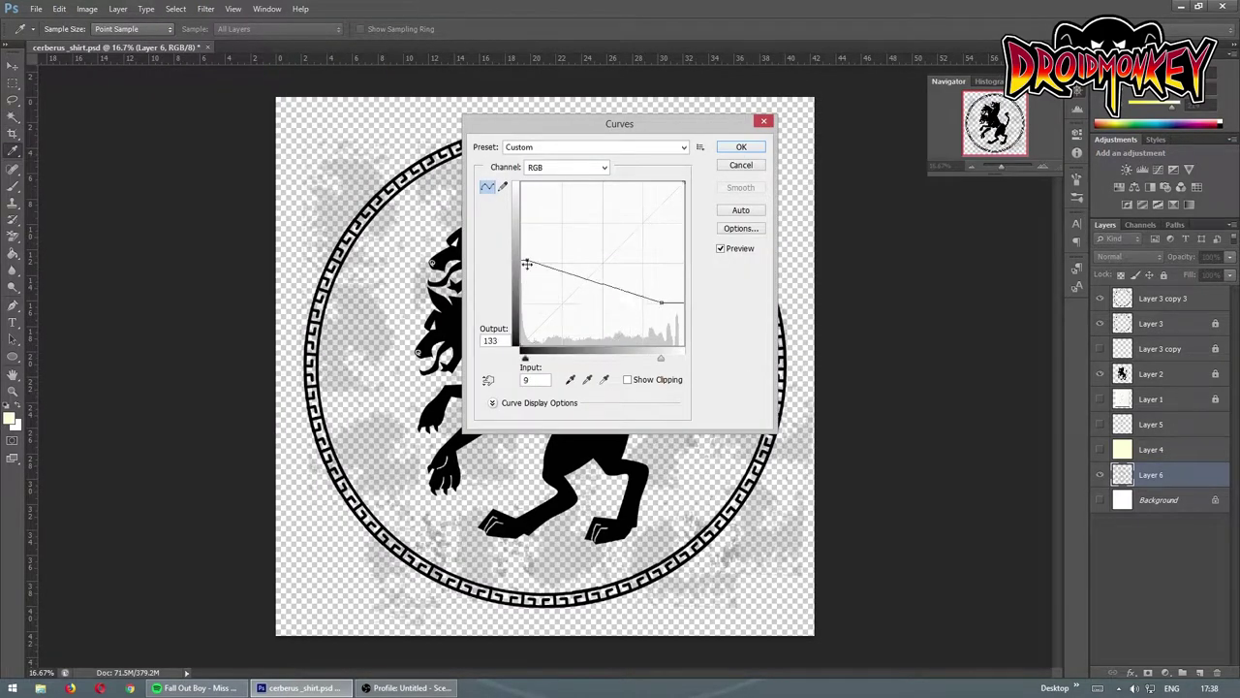
key("Return")
key("w")
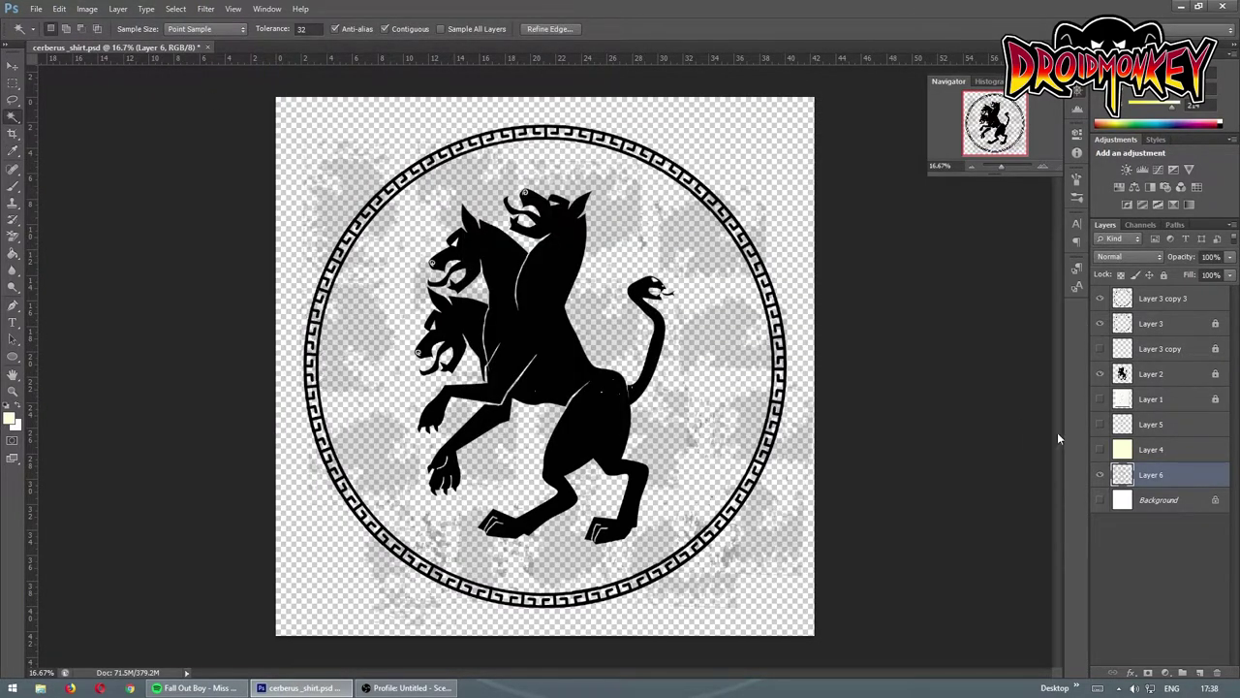
left_click(176, 9)
Add new Layer 8 and render the Fibers filter on it.
mouse_move(206, 8)
left_click(261, 328)
key("ctrl+j")
key("g")
left_click(206, 8)
left_click(407, 152)
left_click(688, 158)
left_click(205, 9)
left_click(387, 219)
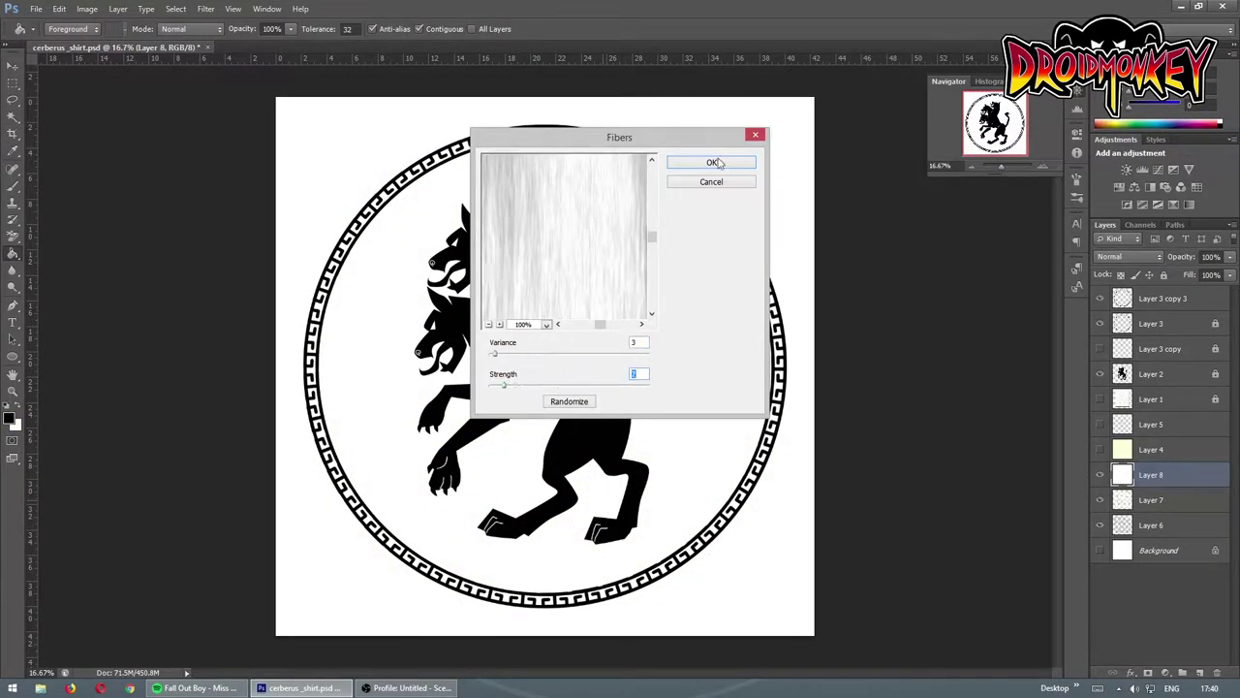
left_click(717, 163)
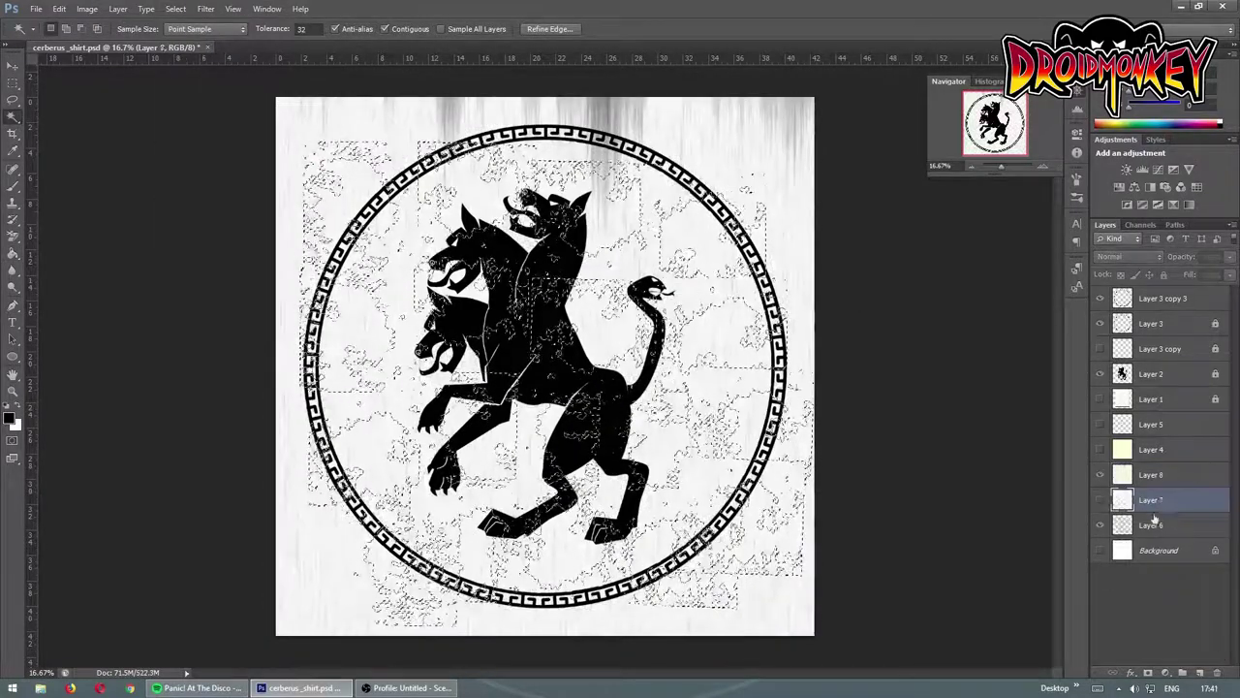
Push Layer 8's fibers into high-contrast streaks with Levels and pick a peach colour.
left_click(1100, 474)
key("ctrl+l")
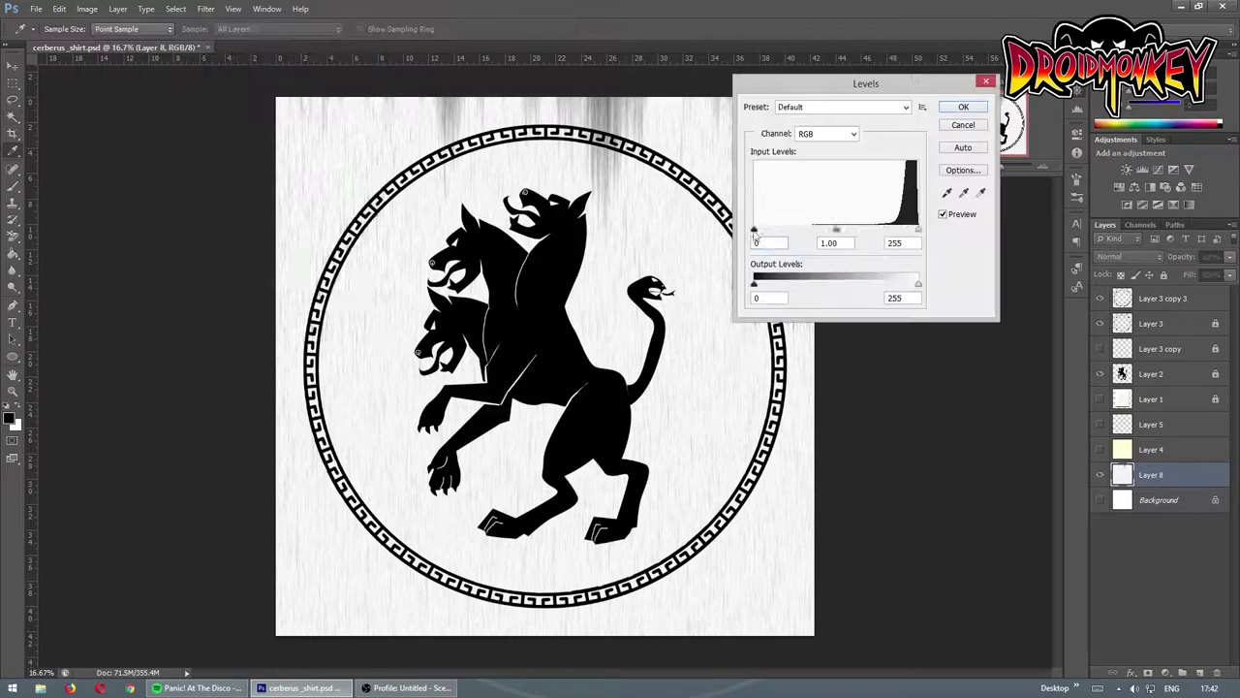
left_click_drag(755, 231, 860, 233)
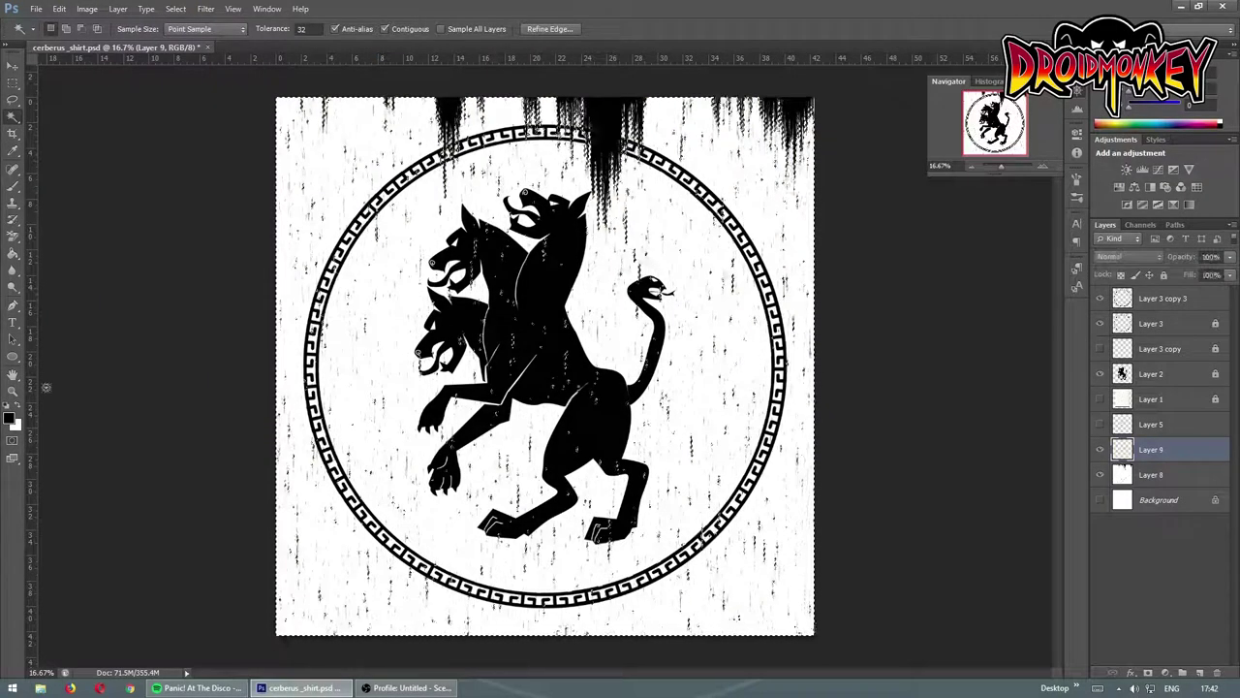
left_click(947, 232)
Fill Layer 9 with peach and delete the peach outside the circle.
key("w")
key("alt+BackSpace")
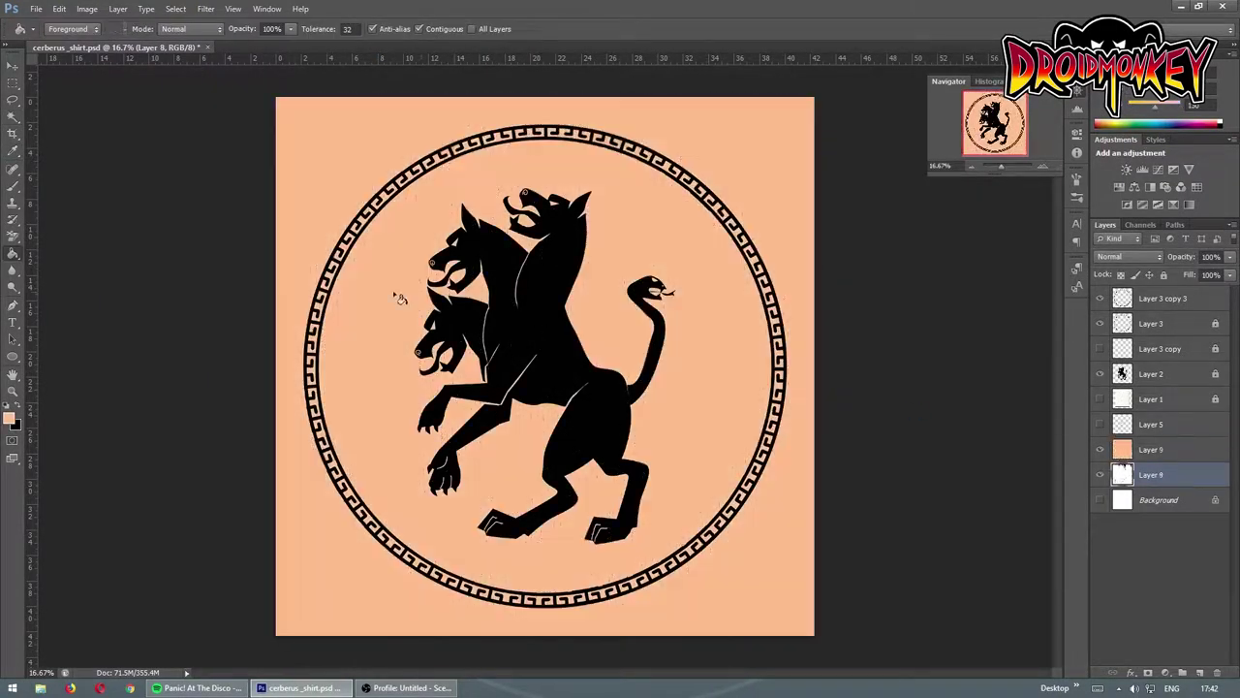
left_click(795, 255)
left_click(1151, 449)
key("Delete")
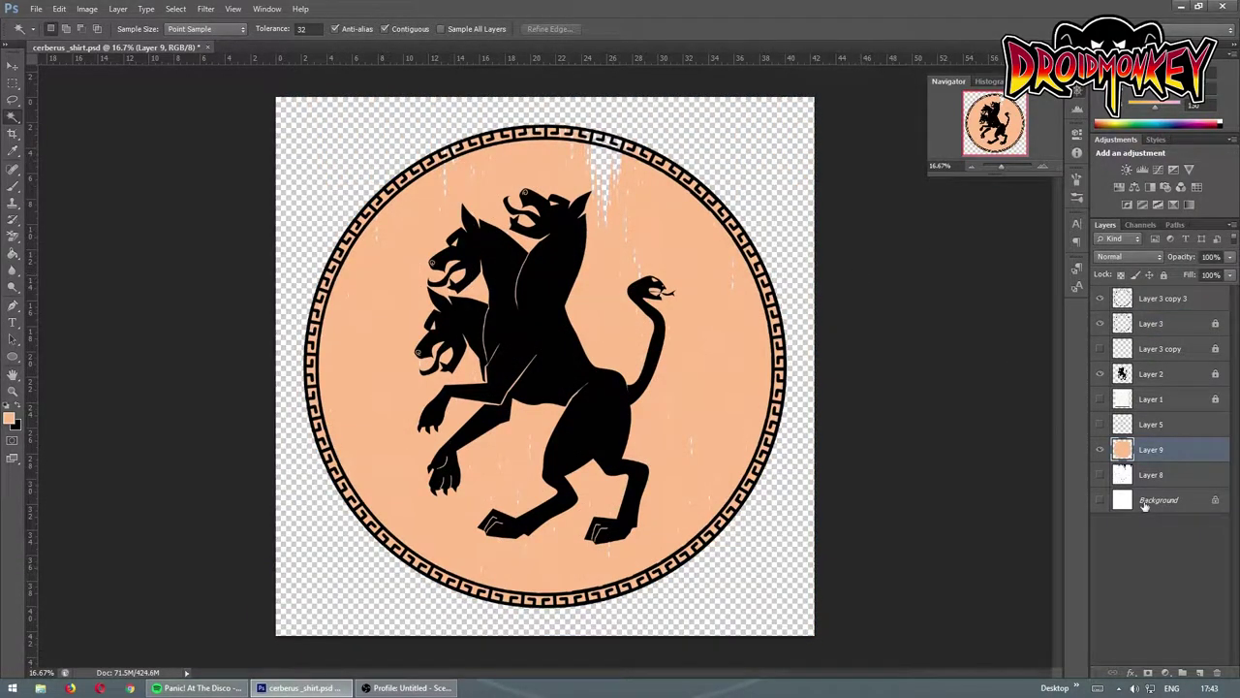
Convert the background into editable Layer 0 and fill it with dark blue.
left_click(1100, 499)
key("g")
left_click(377, 141)
left_click(10, 417)
left_click(758, 175)
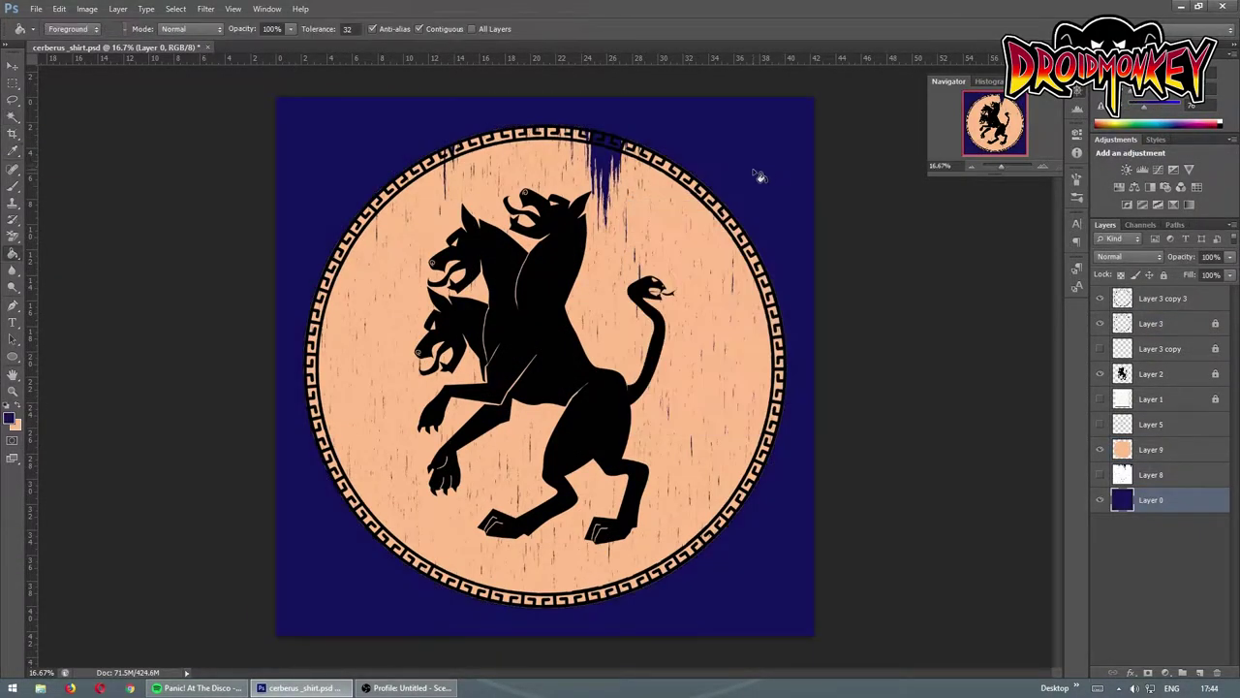
Duplicate the Cerberus layer and the border layer as Layer 3 copy 2, trying a red fill.
key("alt+bracketright")
left_click(1150, 375)
key("ctrl+j")
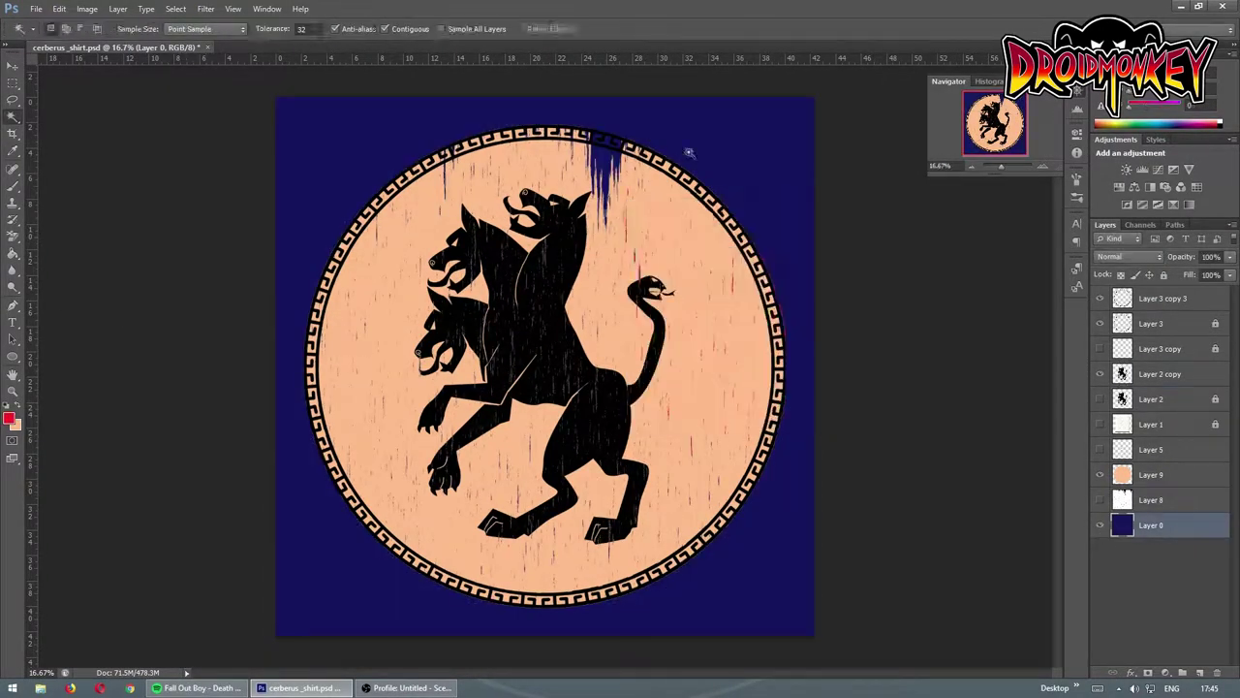
key("g")
left_click(298, 147)
key("ctrl+alt+z")
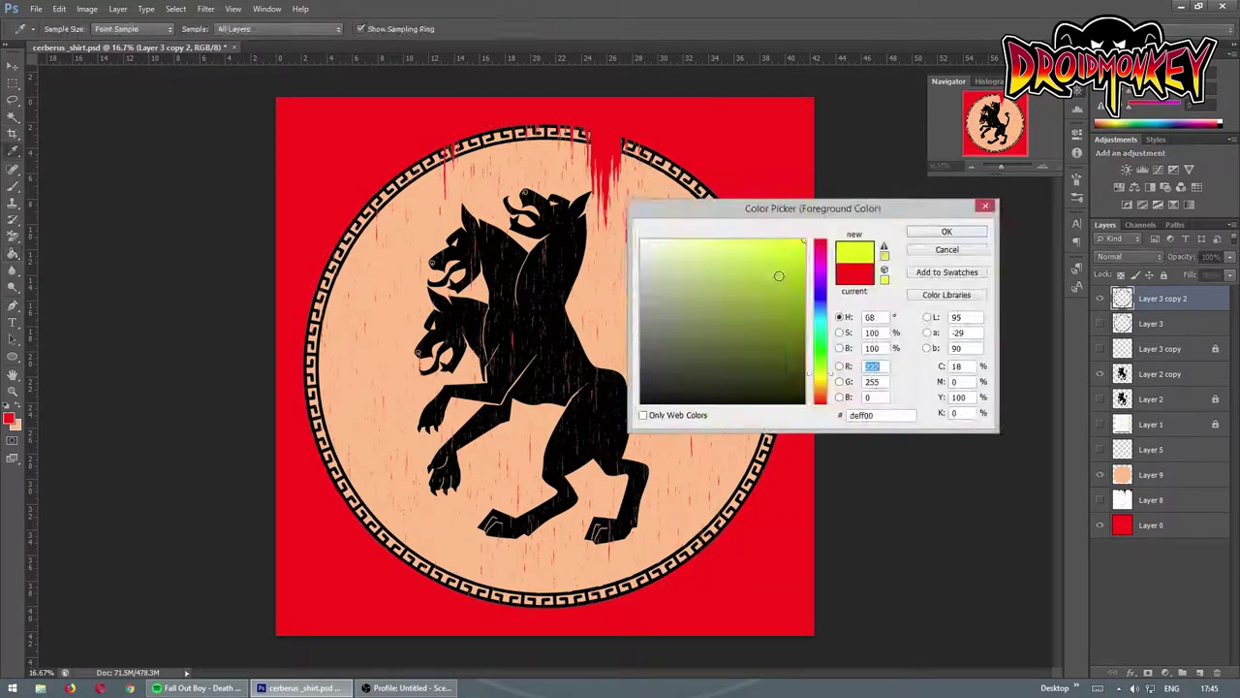
Group all emblem layers into Group 1 and shrink the group to about half size.
left_click(1163, 298, "shift")
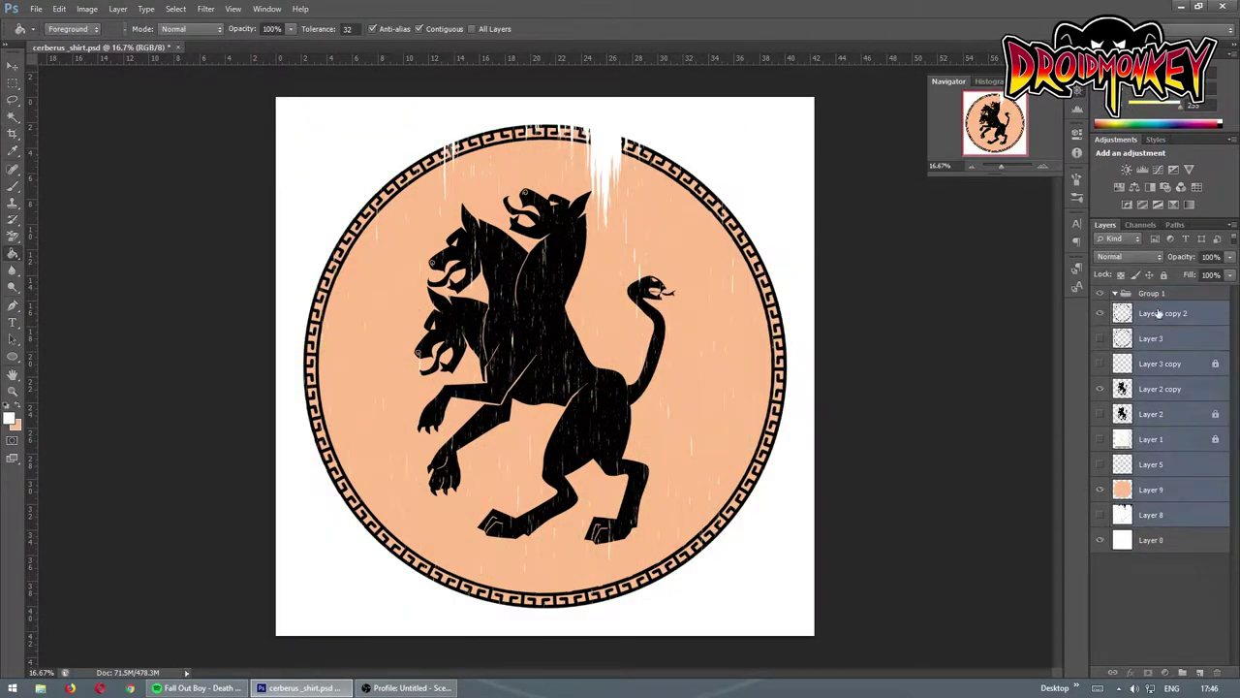
key("ctrl+g")
key("ctrl+minus")
key("ctrl+t")
left_click_drag(651, 232, 623, 273)
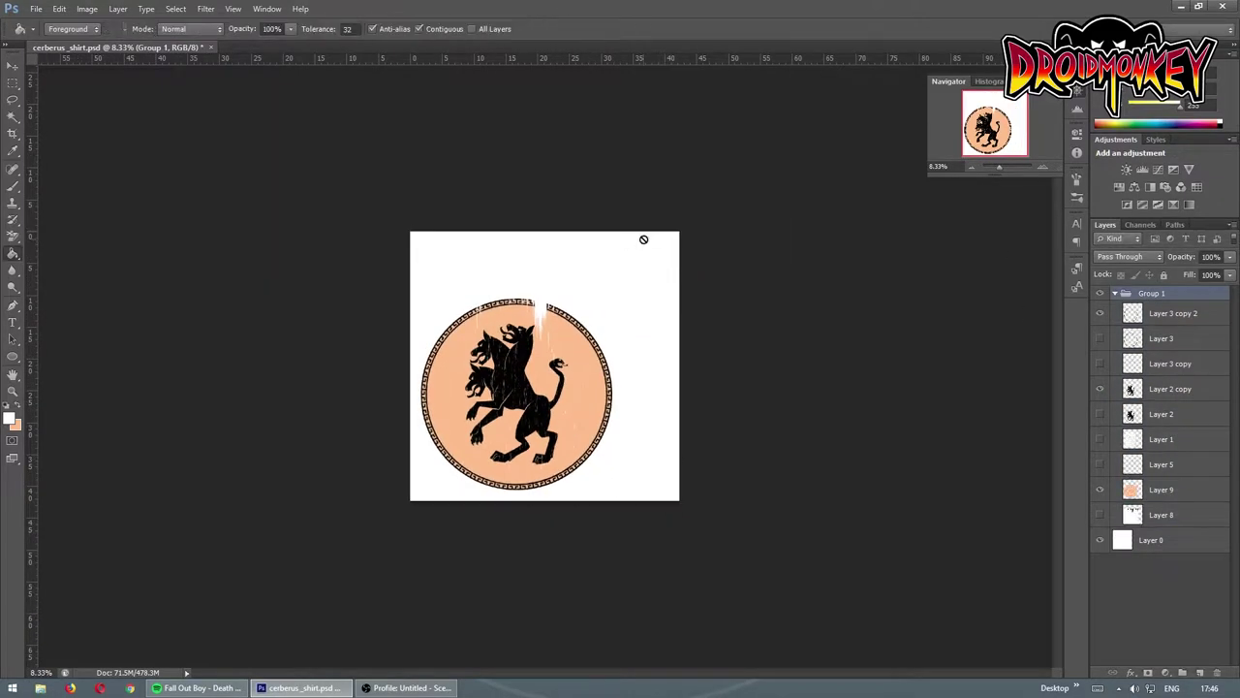
Commit and centre the resized group, then fill new Layer 10 with gold.
key("ctrl+a")
key("v")
left_click(337, 29)
left_click(290, 30)
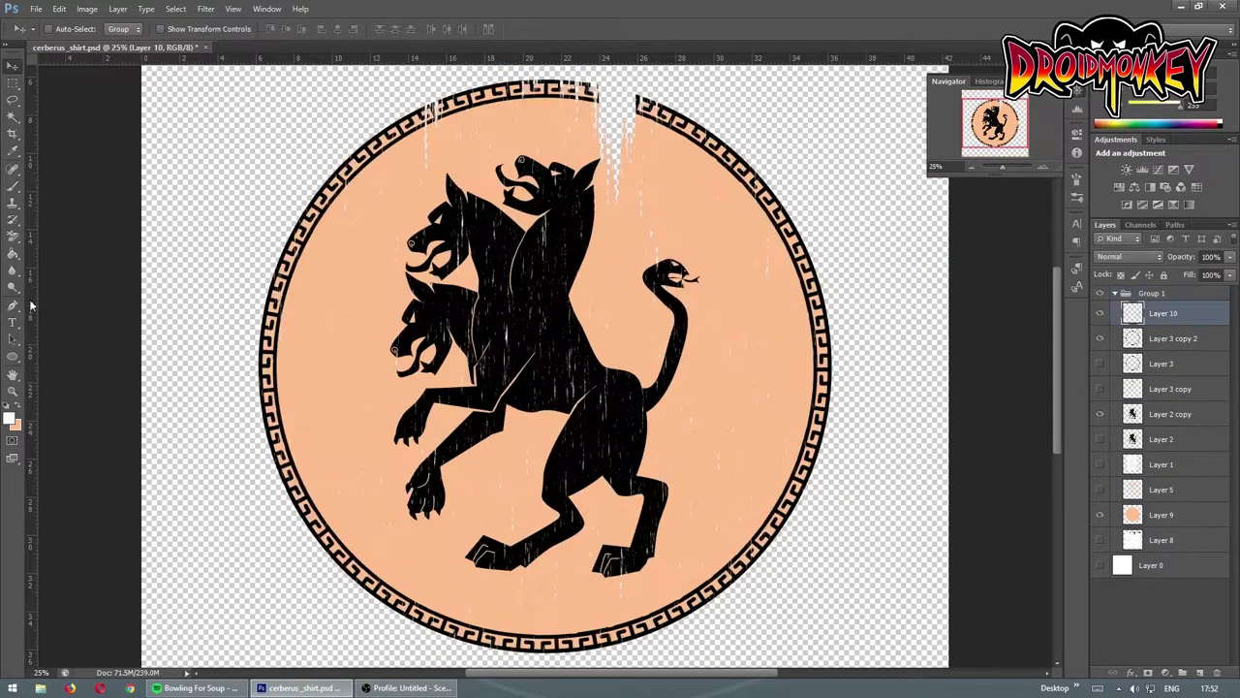
left_click(947, 232)
key("alt+BackSpace")
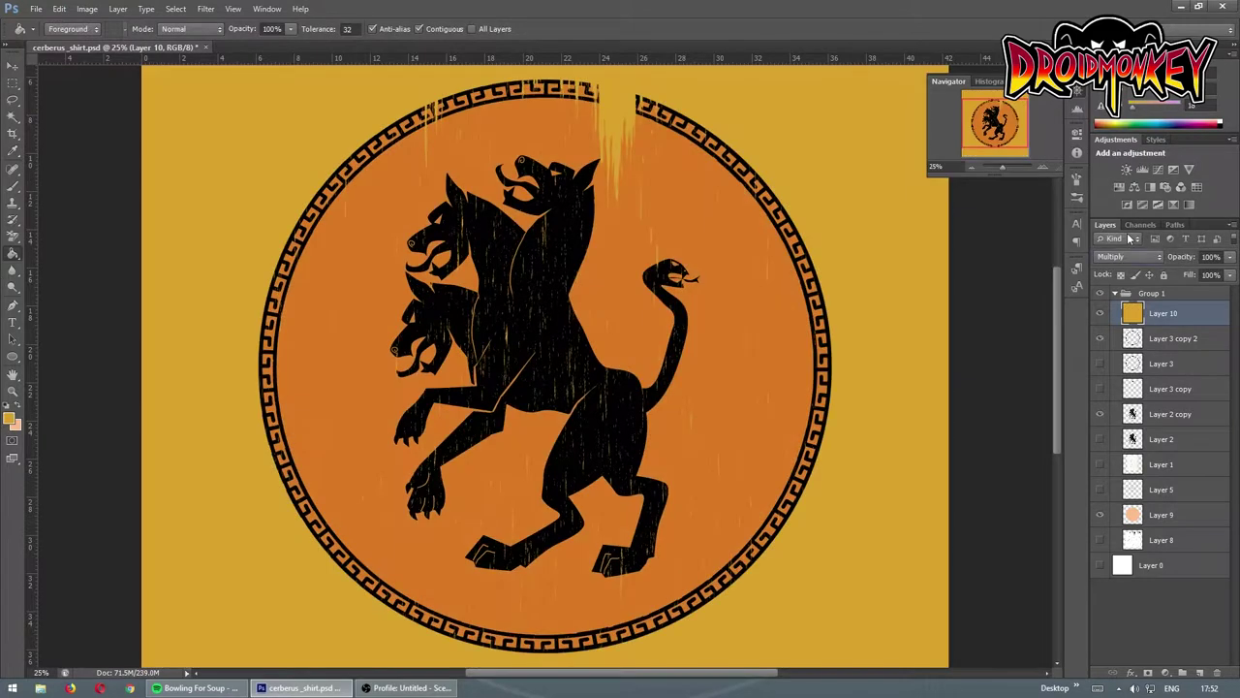
Cycle Layer 10's blend modes, settling on Vivid Light at 79% opacity.
key("w")
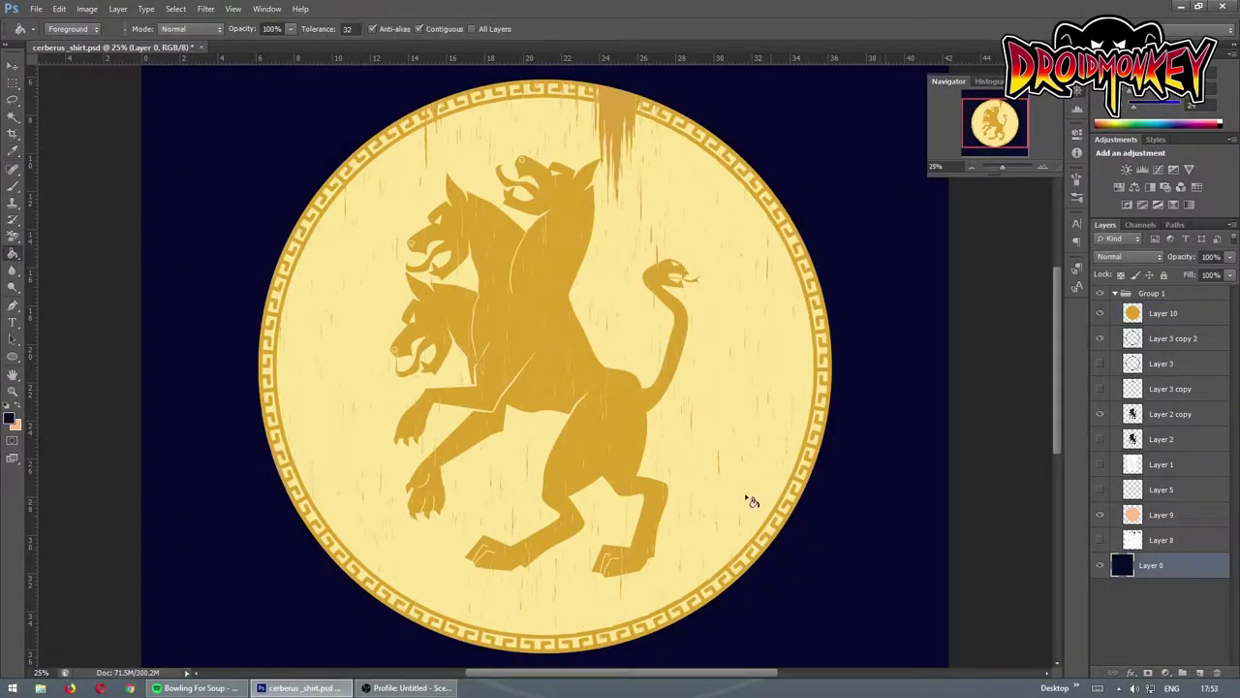
key("shift+plus")
key("shift+plus")
key("shift+plus")
key("shift+plus")
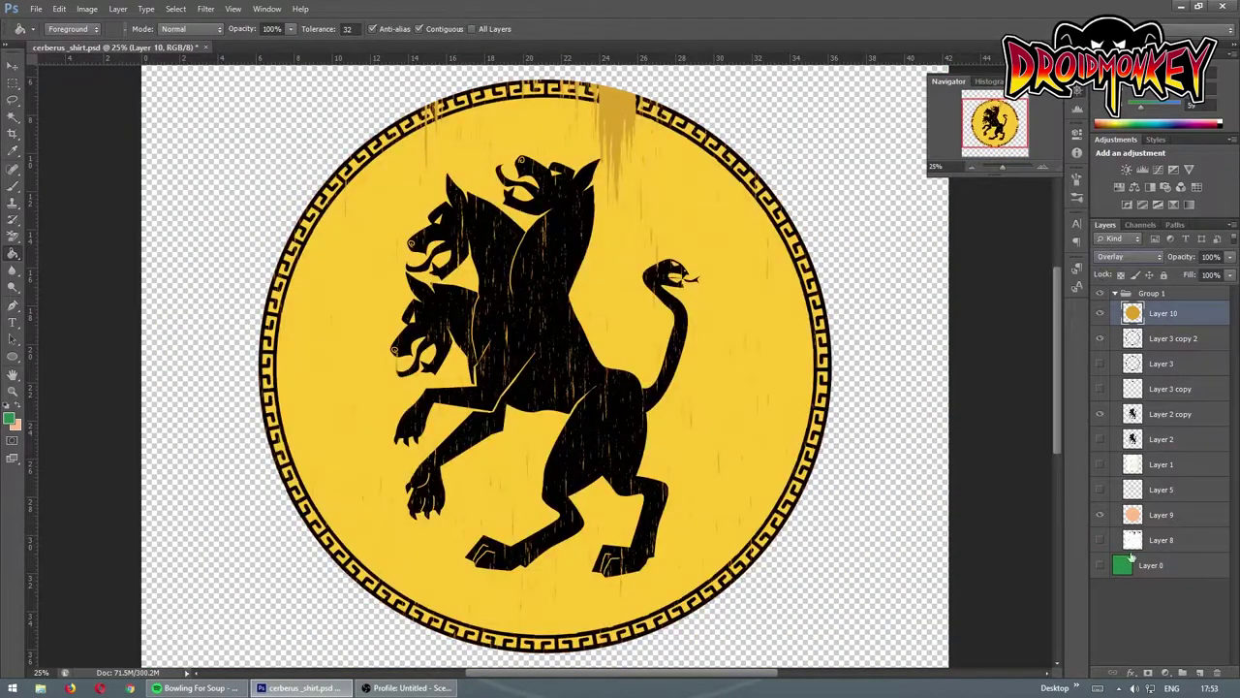
left_click(1100, 565)
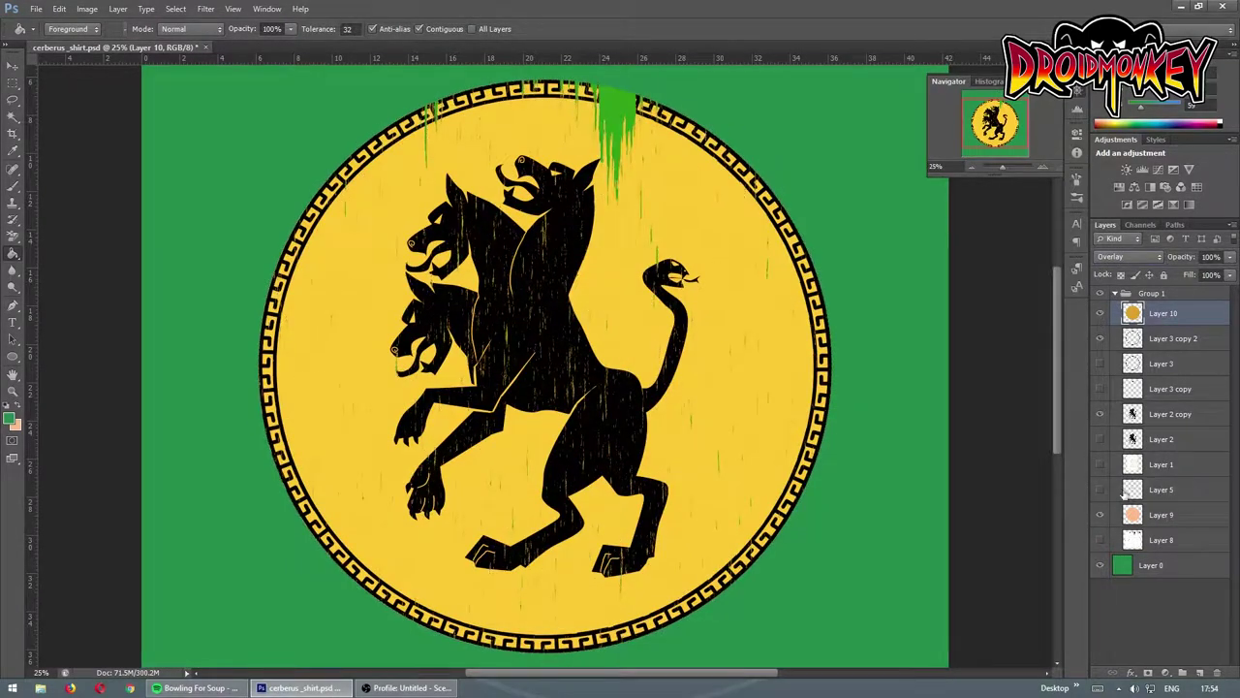
key("alt+shift+n")
left_click(1132, 313, "ctrl")
key("ctrl+d")
key("shift+plus")
key("shift+plus")
key("shift+plus")
key("shift+plus")
key("shift+plus")
key("shift+plus")
key("shift+plus")
key("shift+minus")
left_click_drag(1230, 256, 1196, 275)
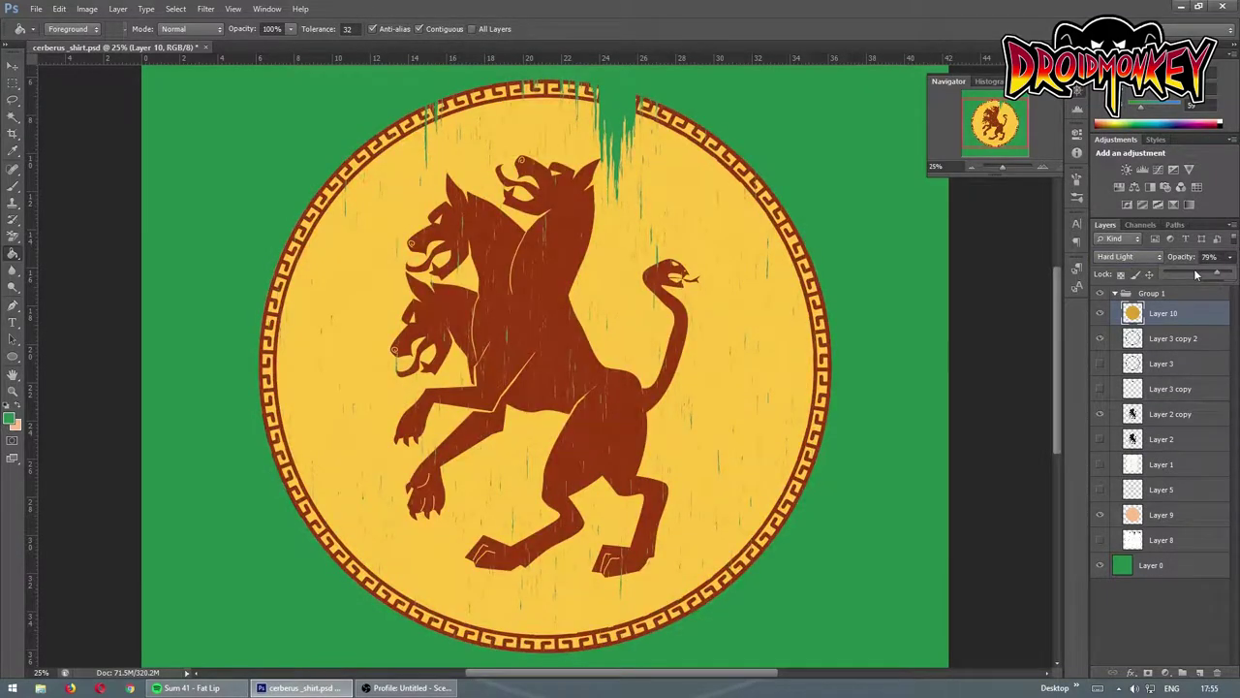
Fill new Layer 11 with purple at Hard Mix, 65% opacity, trimmed to the circle.
key("shift+plus")
key("shift+plus")
key("shift+minus")
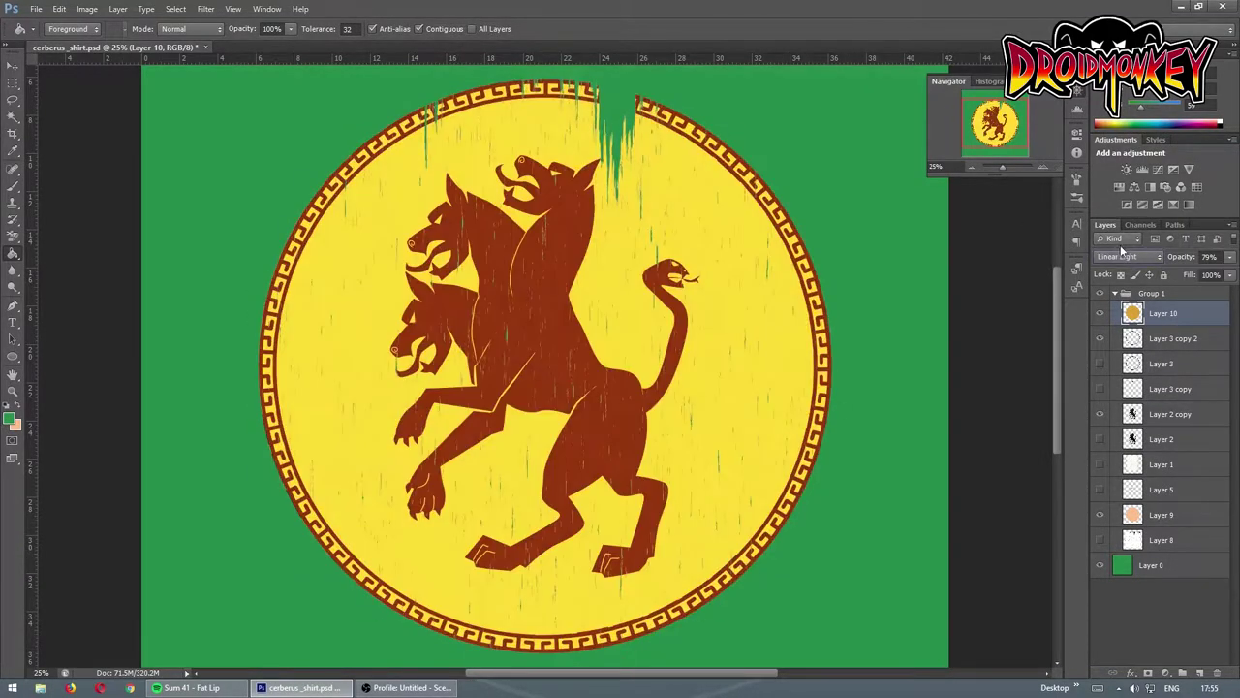
key("ctrl+shift+alt+n")
left_click(12, 420)
key("alt+BackSpace")
key("shift+plus")
key("shift+plus")
key("shift+plus")
key("shift+plus")
key("shift+plus")
key("shift+plus")
key("shift+plus")
key("shift+plus")
key("shift+plus")
key("shift+plus")
key("shift+plus")
key("shift+plus")
key("shift+plus")
key("shift+plus")
key("shift+plus")
key("shift+plus")
key("shift+plus")
key("shift+plus")
key("shift+minus")
key("shift+minus")
key("shift+minus")
key("shift+minus")
key("shift+minus")
key("6")
key("5")
left_click(485, 336)
key("Delete")
key("ctrl+d")
Fill border duplicate Layer 3 copy 3 orange, set to Difference above Layer 10.
left_click(1100, 590)
left_click(1173, 364)
key("ctrl+j")
key("i")
left_click(10, 419)
key("Return")
key("g")
left_click(594, 94)
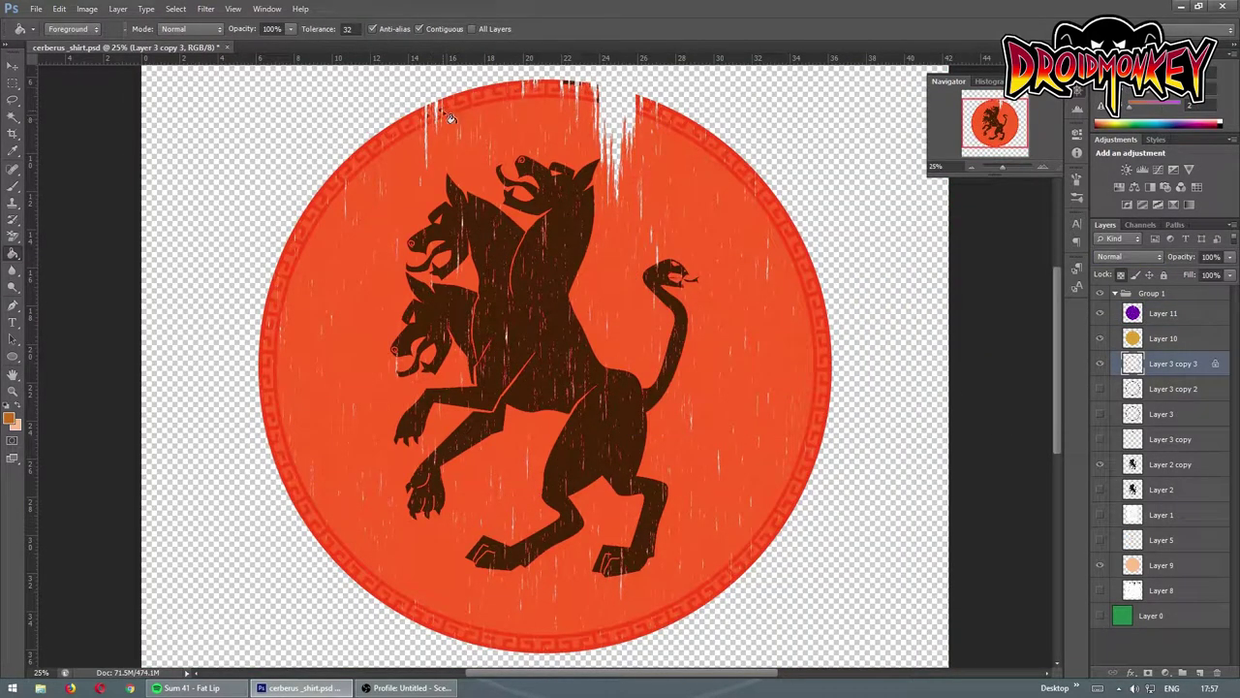
key("ctrl+bracketright")
left_click(1129, 257)
scroll(1129, 260, "down", 3)
scroll(1129, 262, "down", 3)
scroll(1129, 260, "up", 1)
scroll(1128, 260, "up", 1)
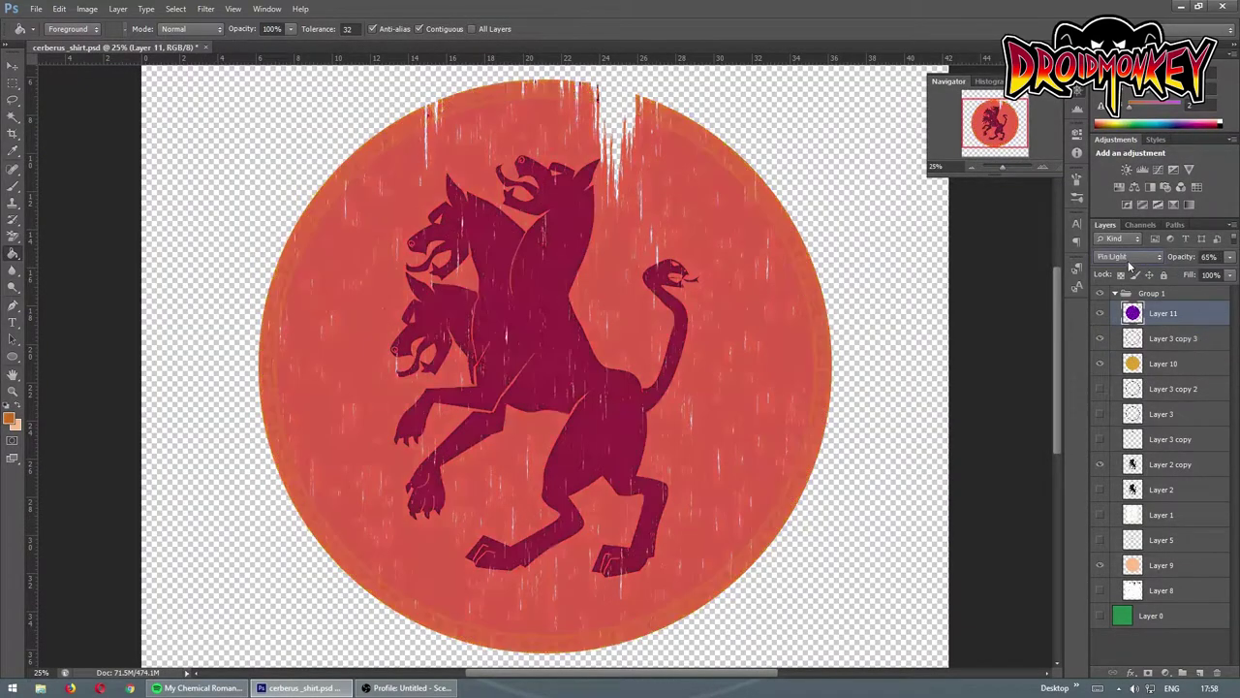
scroll(1127, 257, "up", 1)
Select Group 1 and scale it up to about 136% to fill the canvas.
key("ctrl+minus")
left_click(1115, 293)
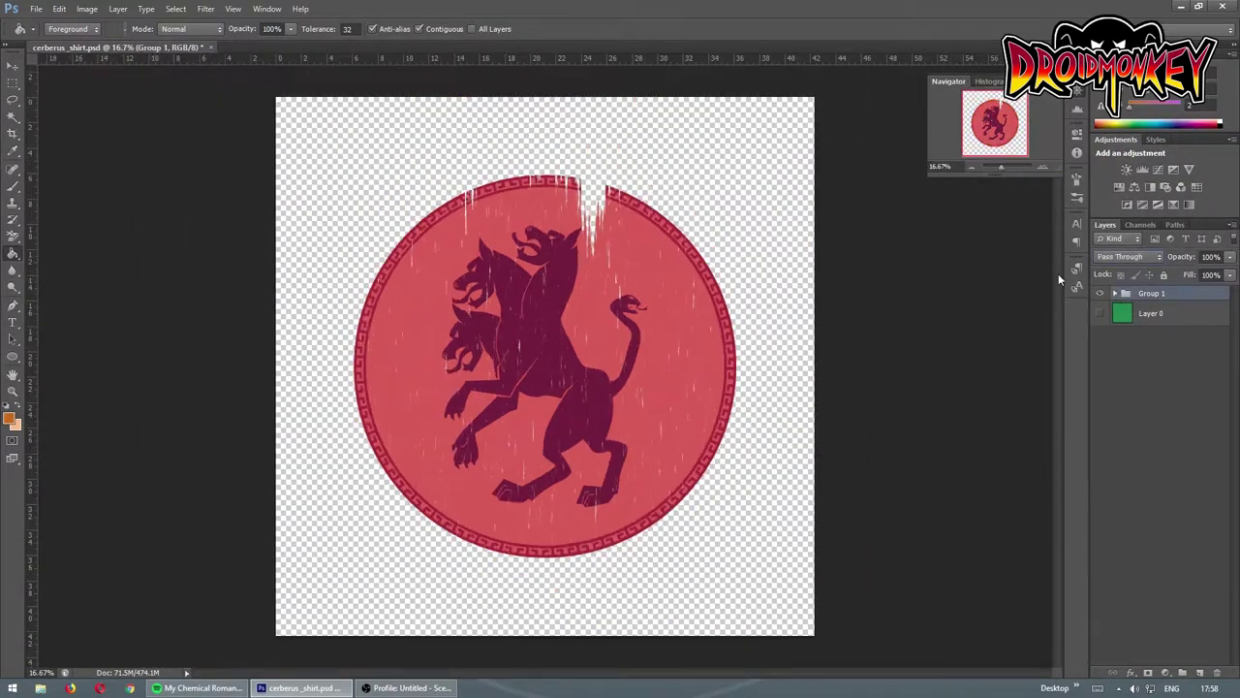
left_click(16, 112)
left_click(1115, 293)
left_click(1153, 591)
left_click(1115, 293)
key("ctrl+t")
left_click_drag(330, 149, 236, 113)
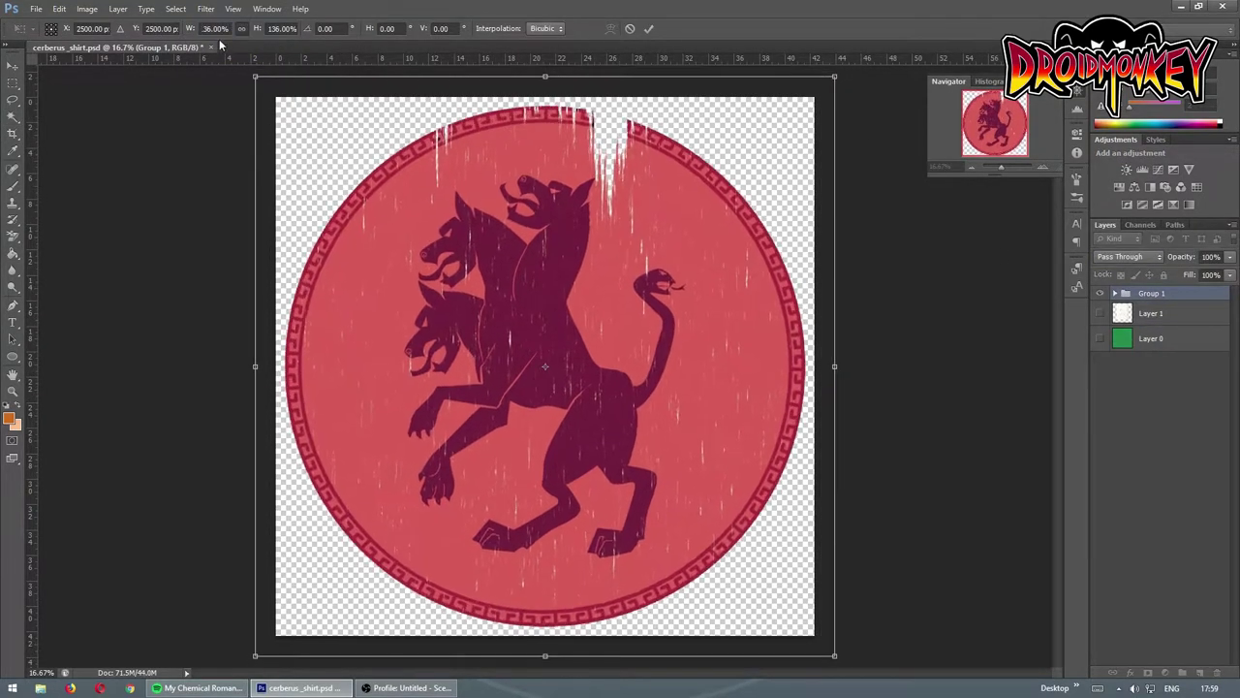